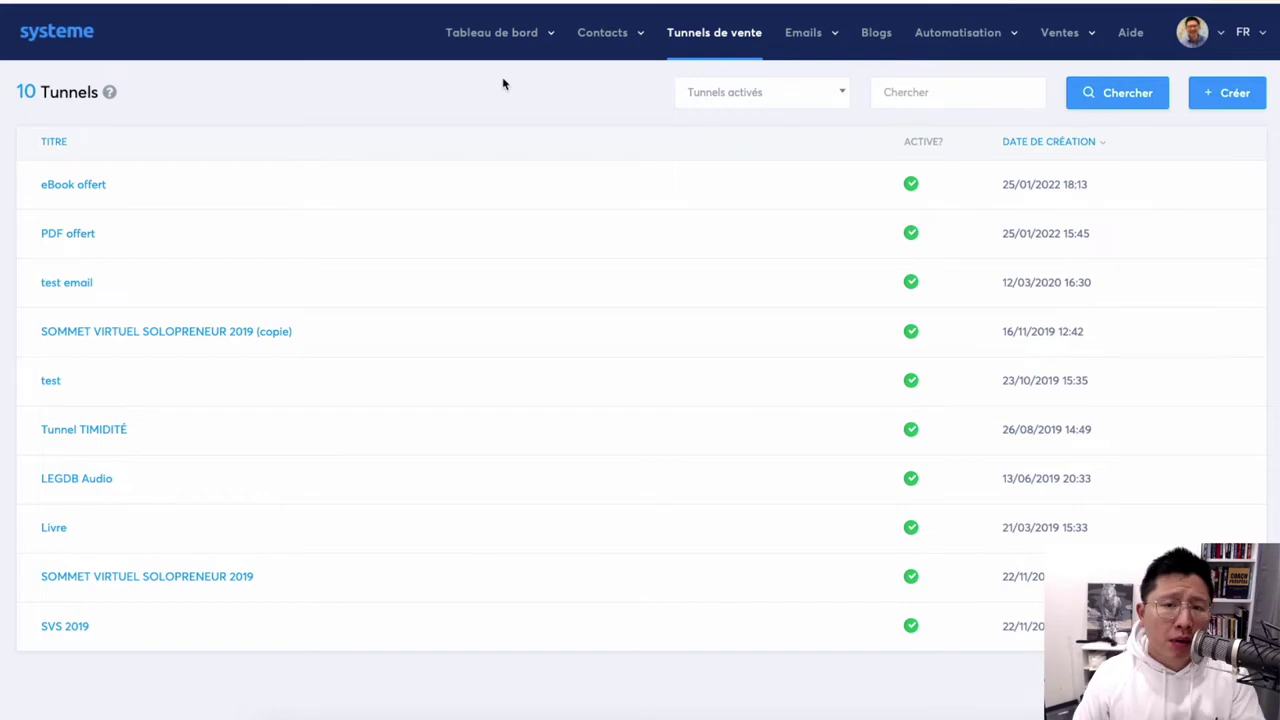
Create a new 'Construisez votre audience' funnel named 'Guide offert'.
click(699, 34)
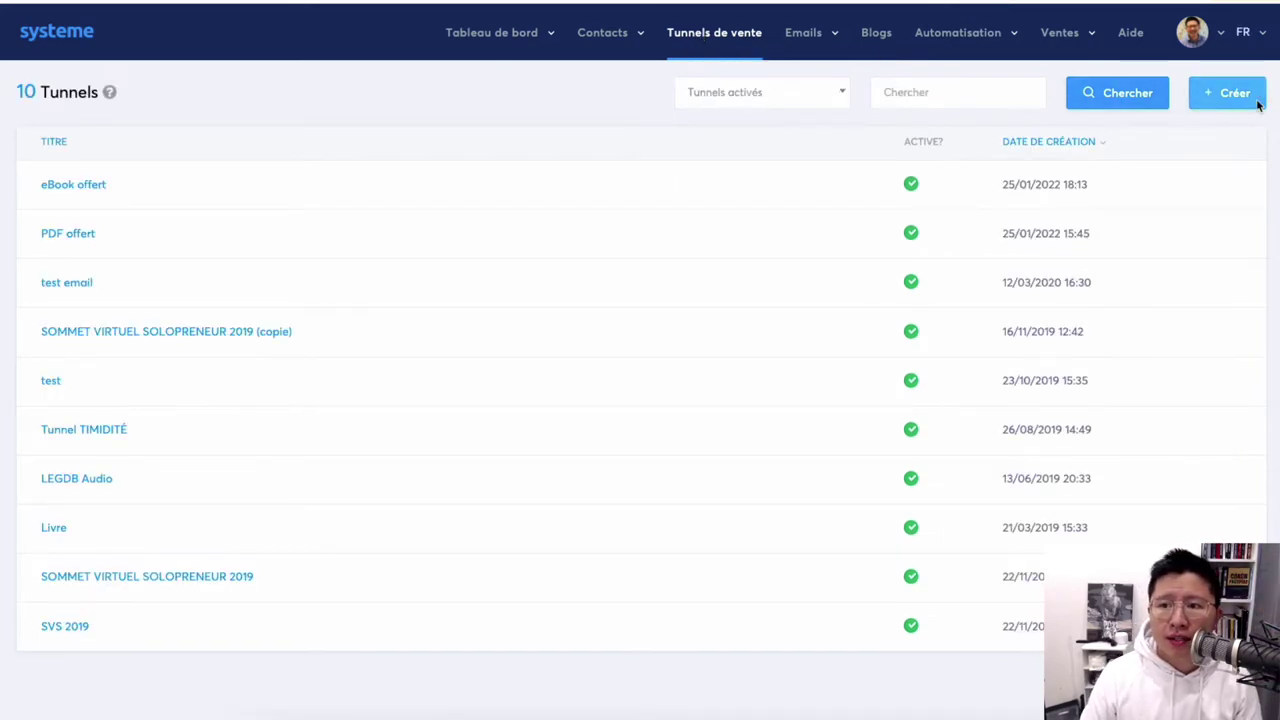
click(1252, 100)
click(582, 234)
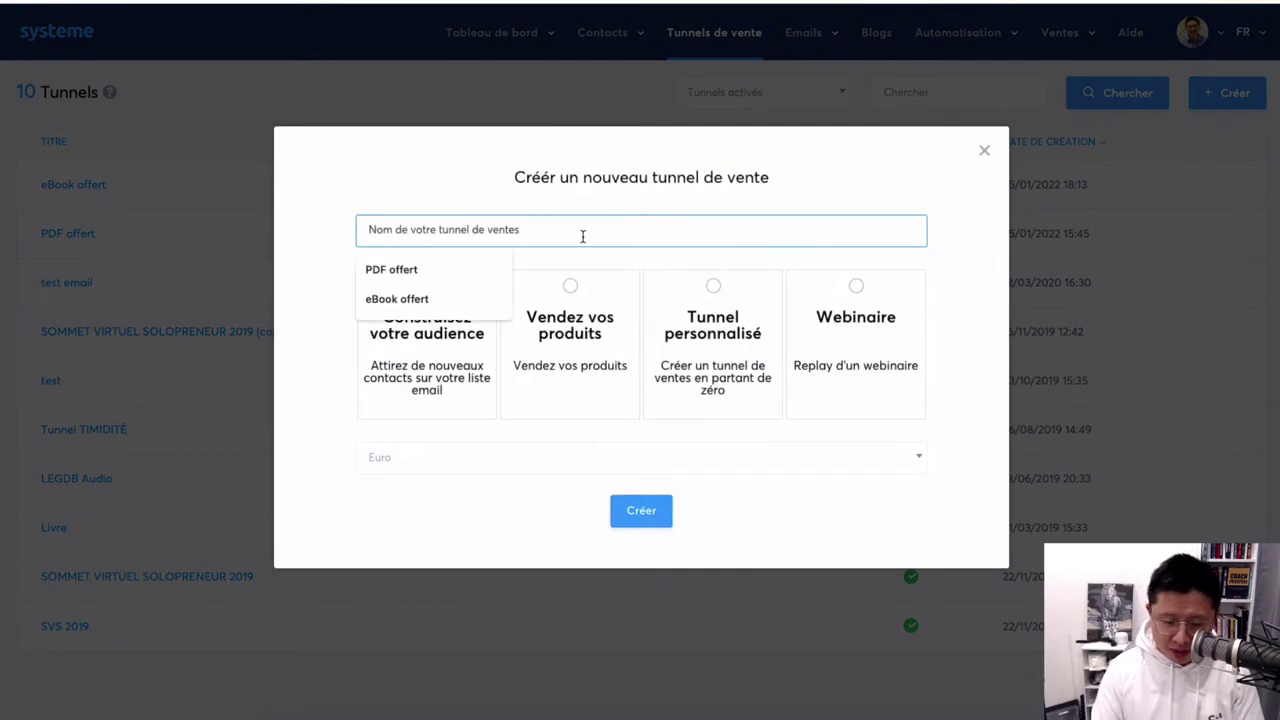
text(Guide )
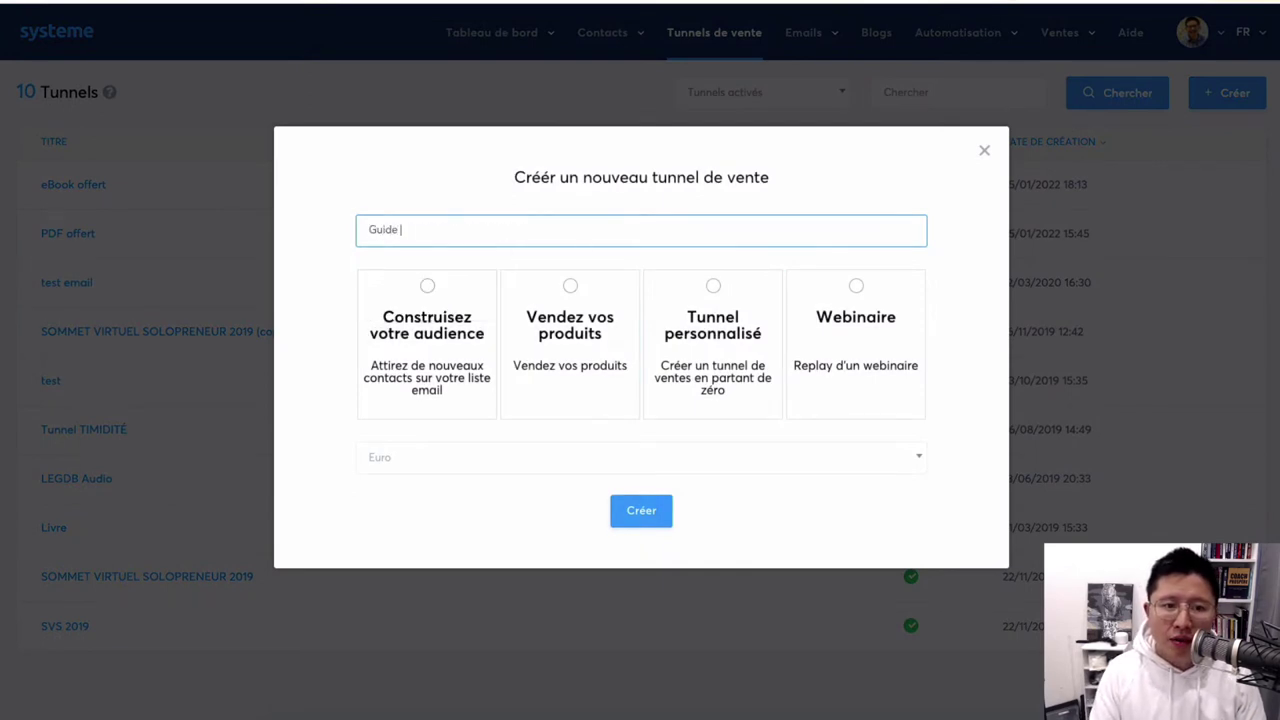
text(offert)
click(418, 418)
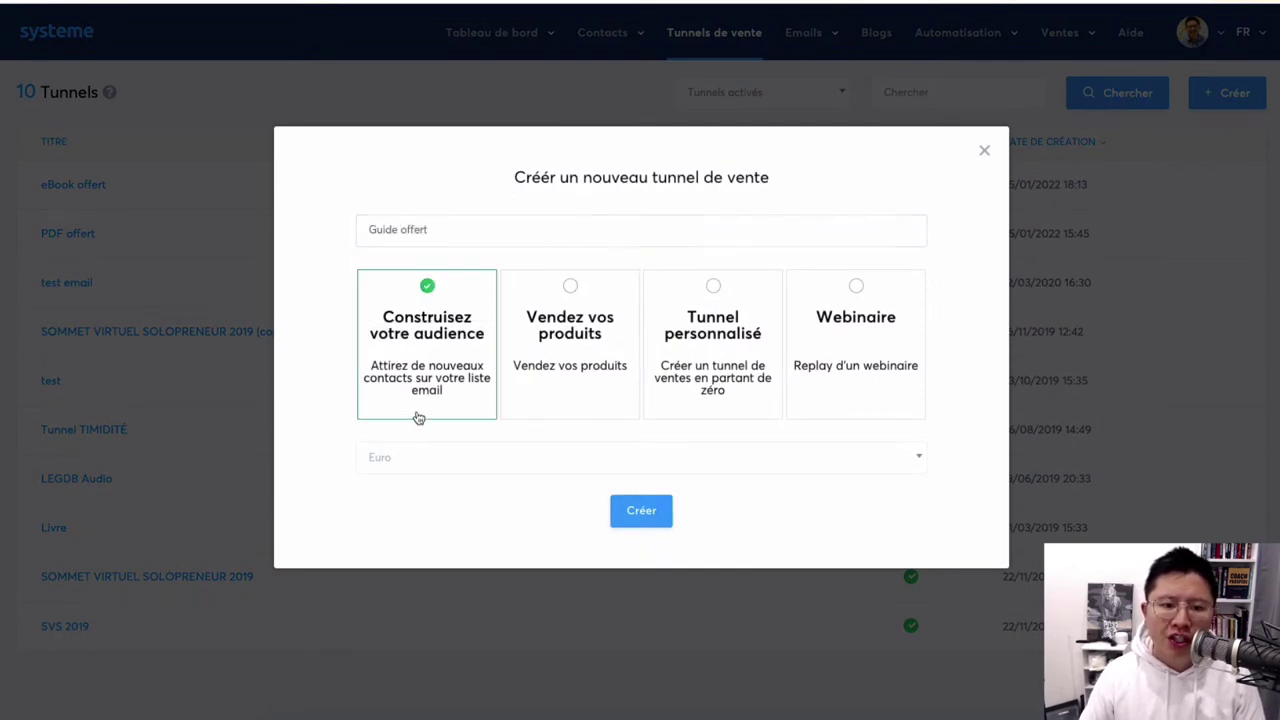
click(632, 508)
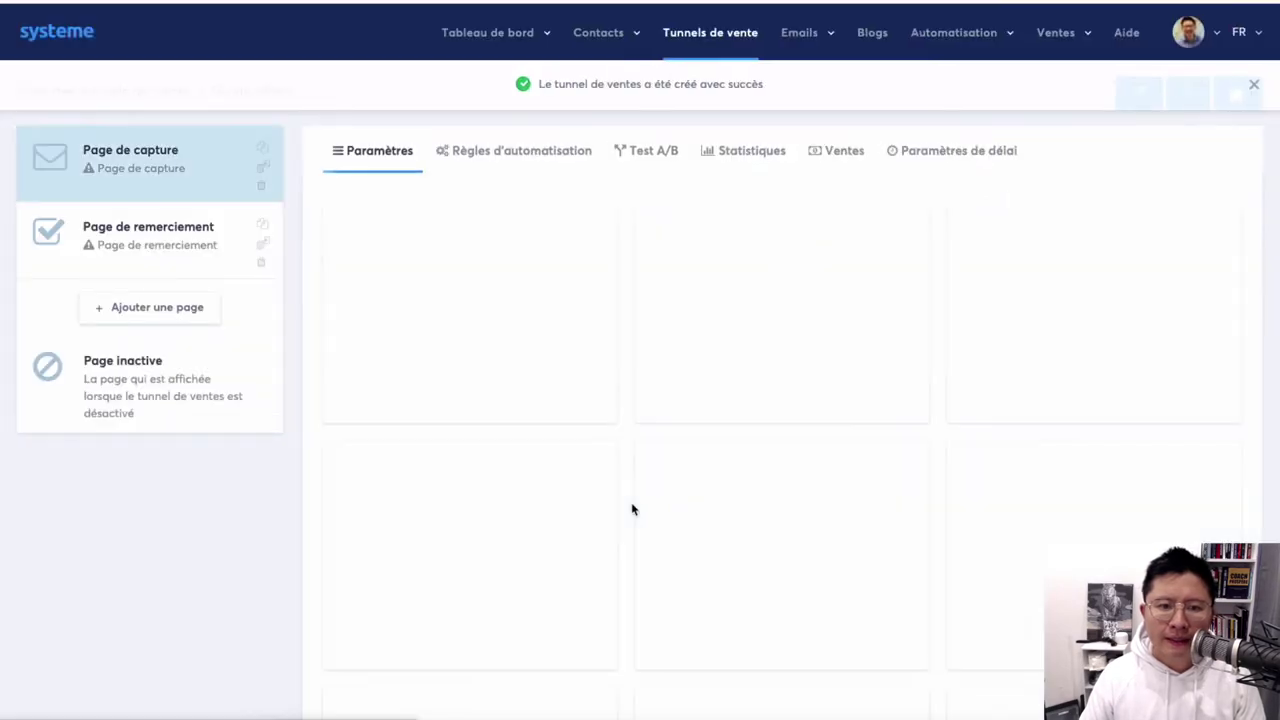
Select the UX conception ebook template for the capture page.
scroll(769, 375, down, 4)
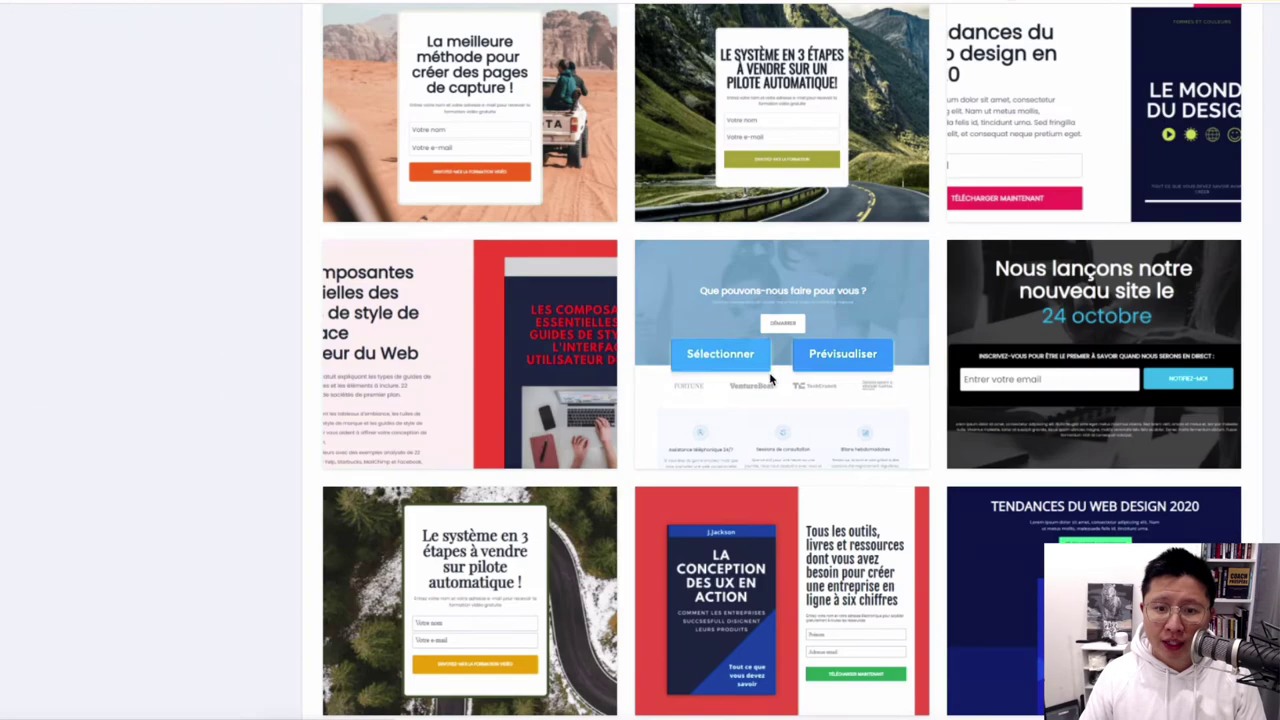
scroll(770, 378, down, 3)
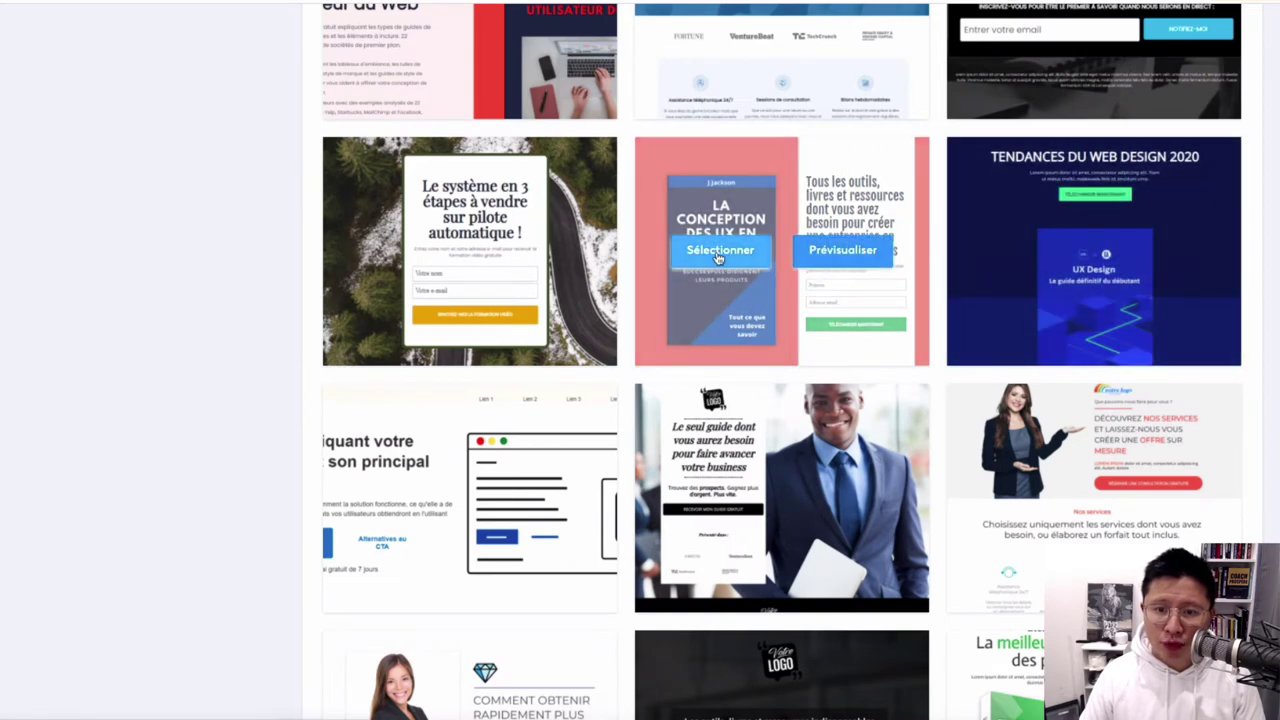
click(717, 257)
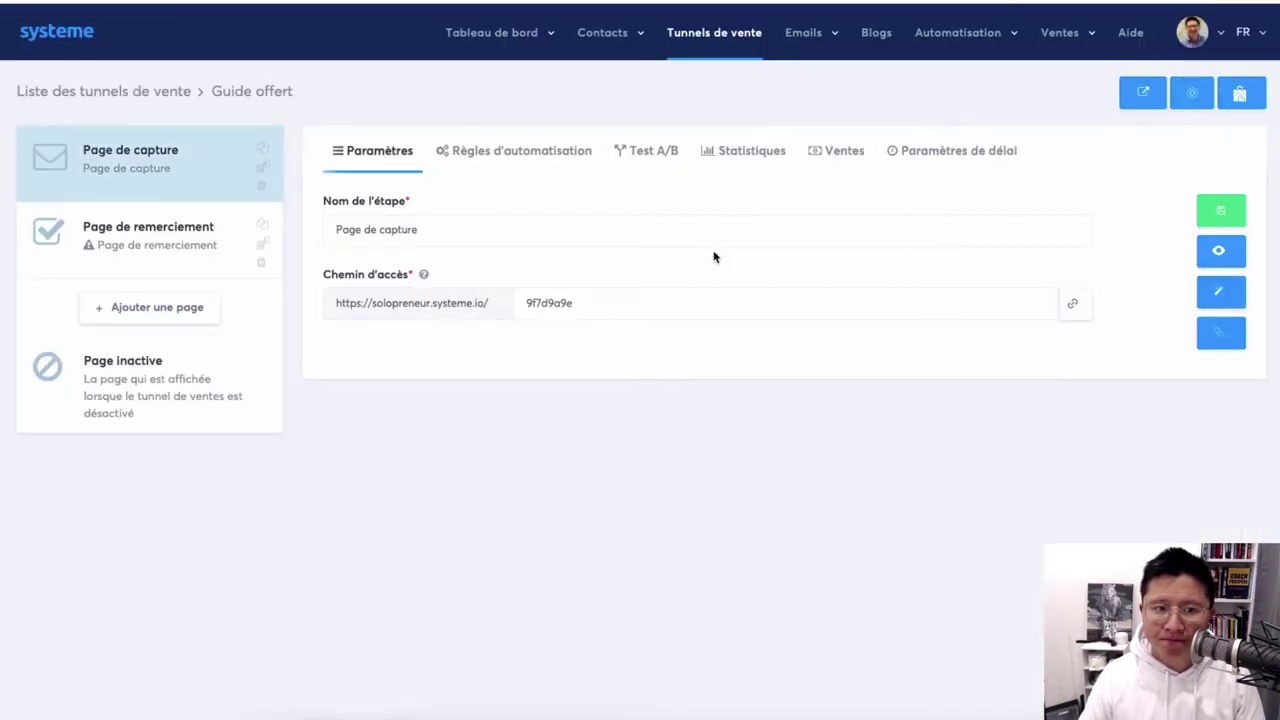
Change the capture page's access path to 'guide-offert' and save the step settings.
drag(577, 297, 497, 303)
text(g)
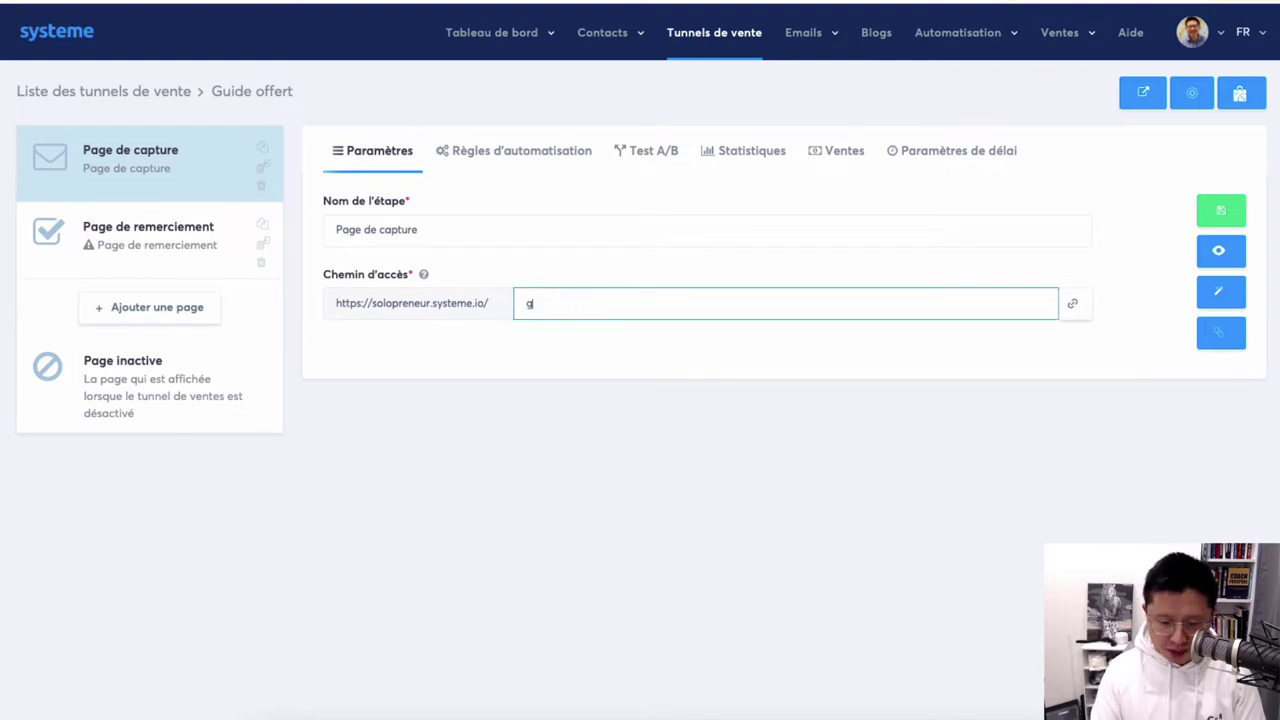
text(uide-of)
key(BackSpace)
text(offert)
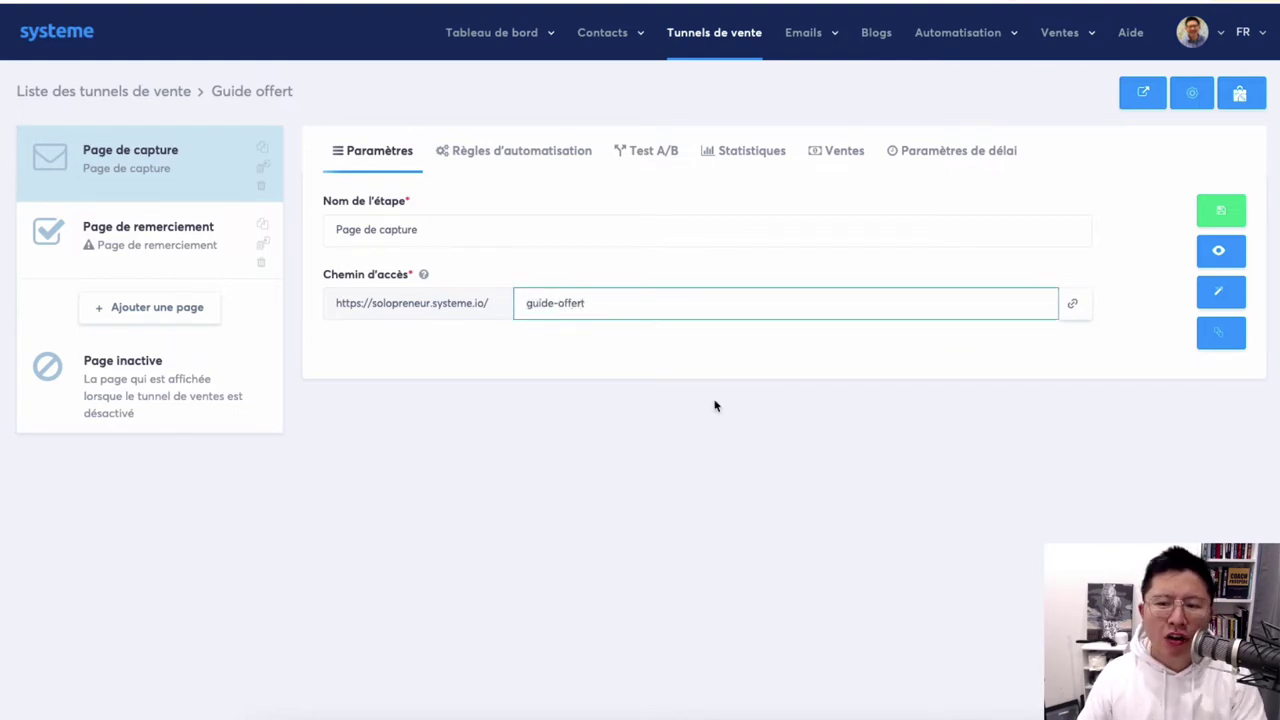
click(805, 429)
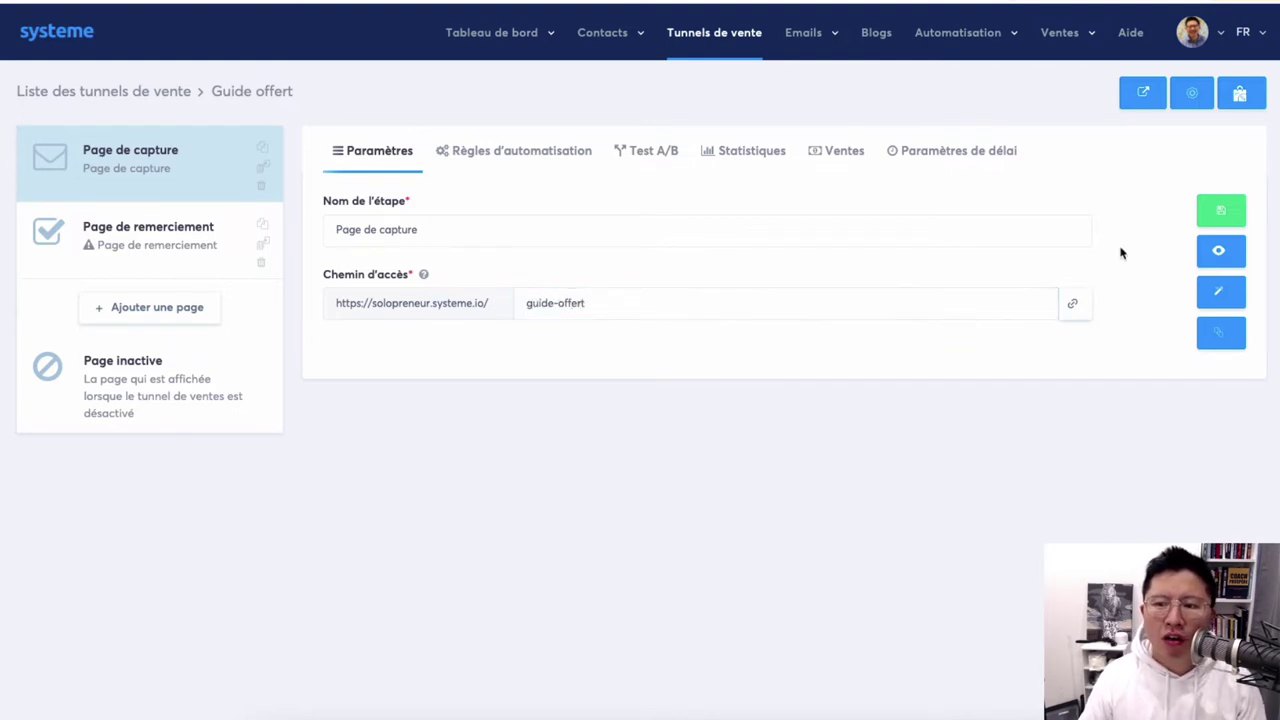
click(1220, 211)
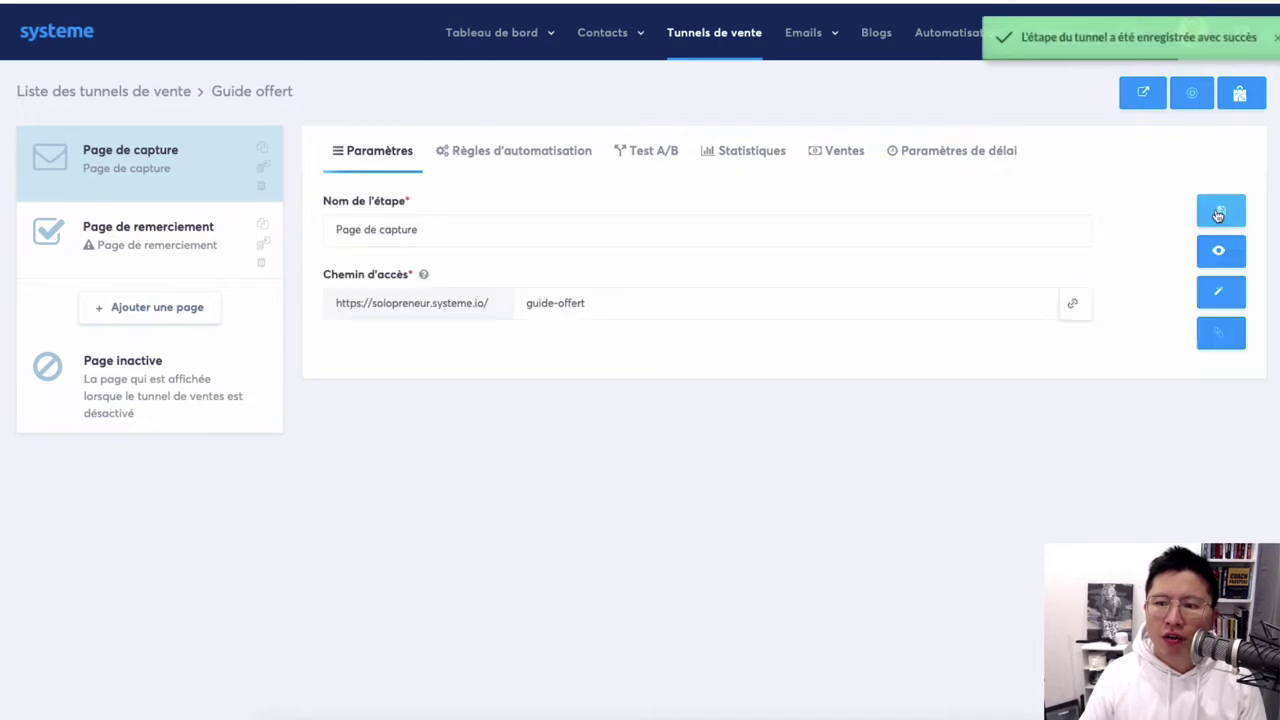
Inspect the capture page's headline and main section in the page editor.
click(1222, 292)
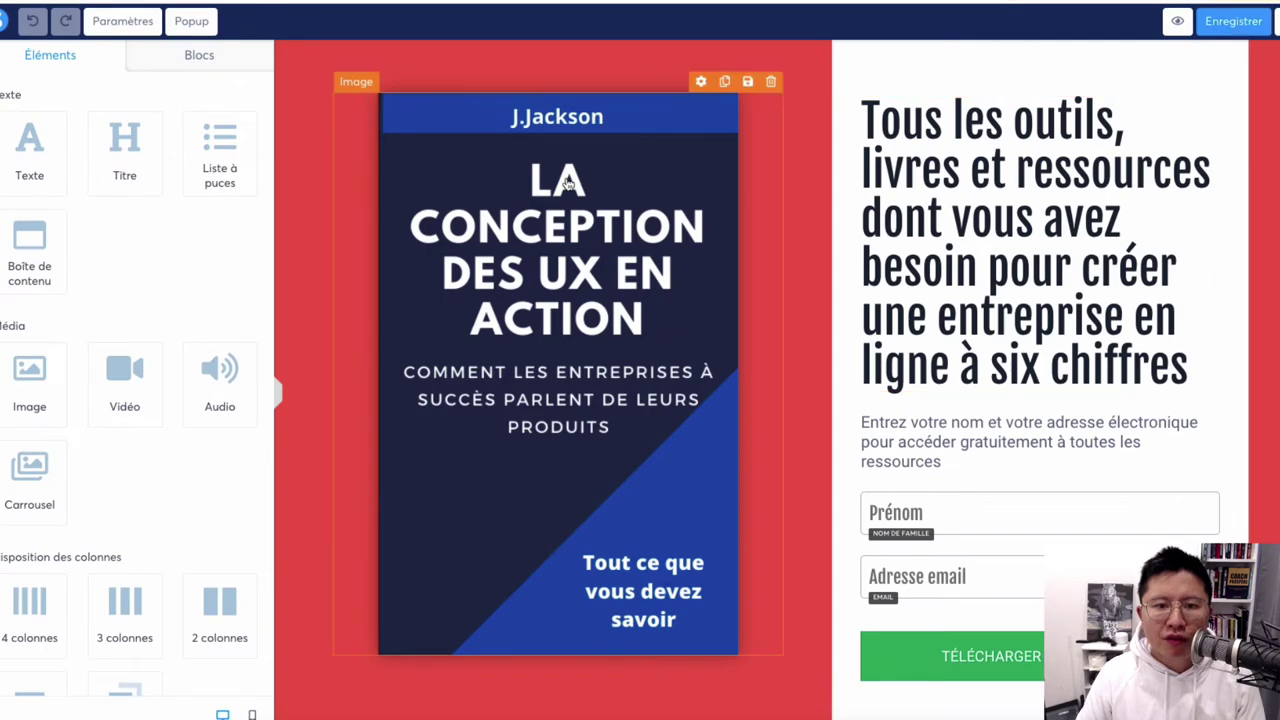
click(940, 220)
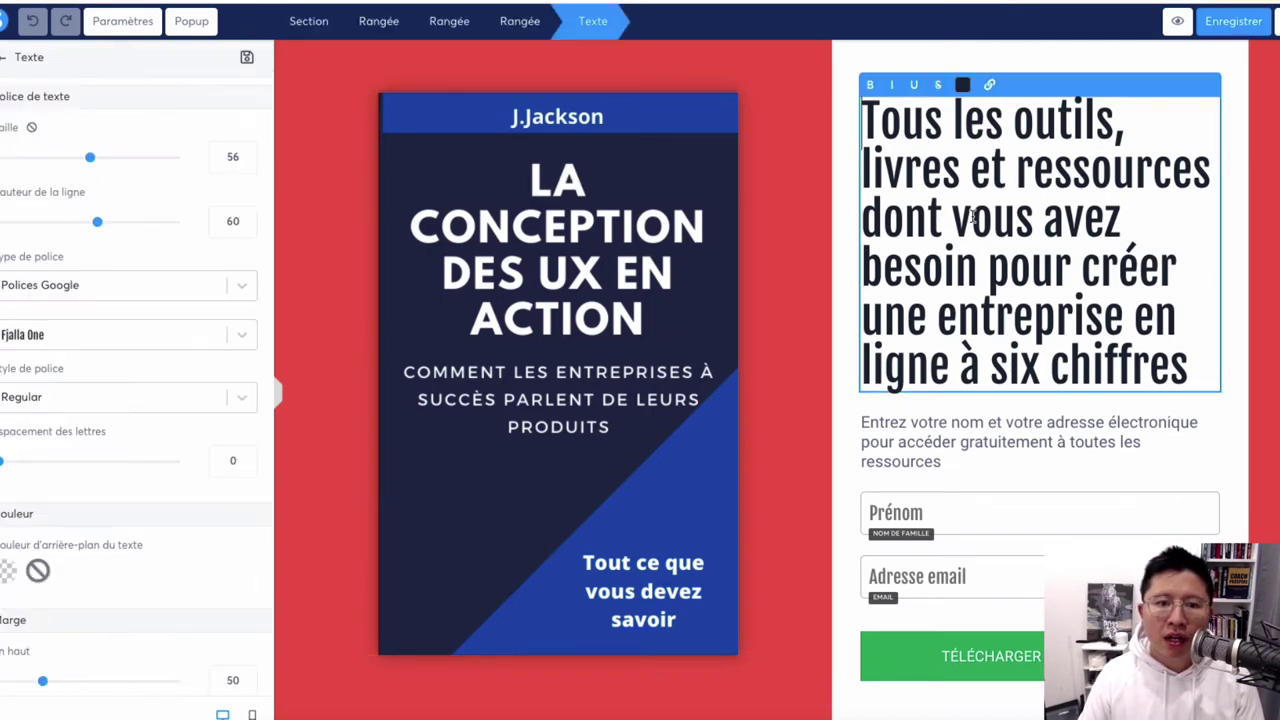
click(528, 258)
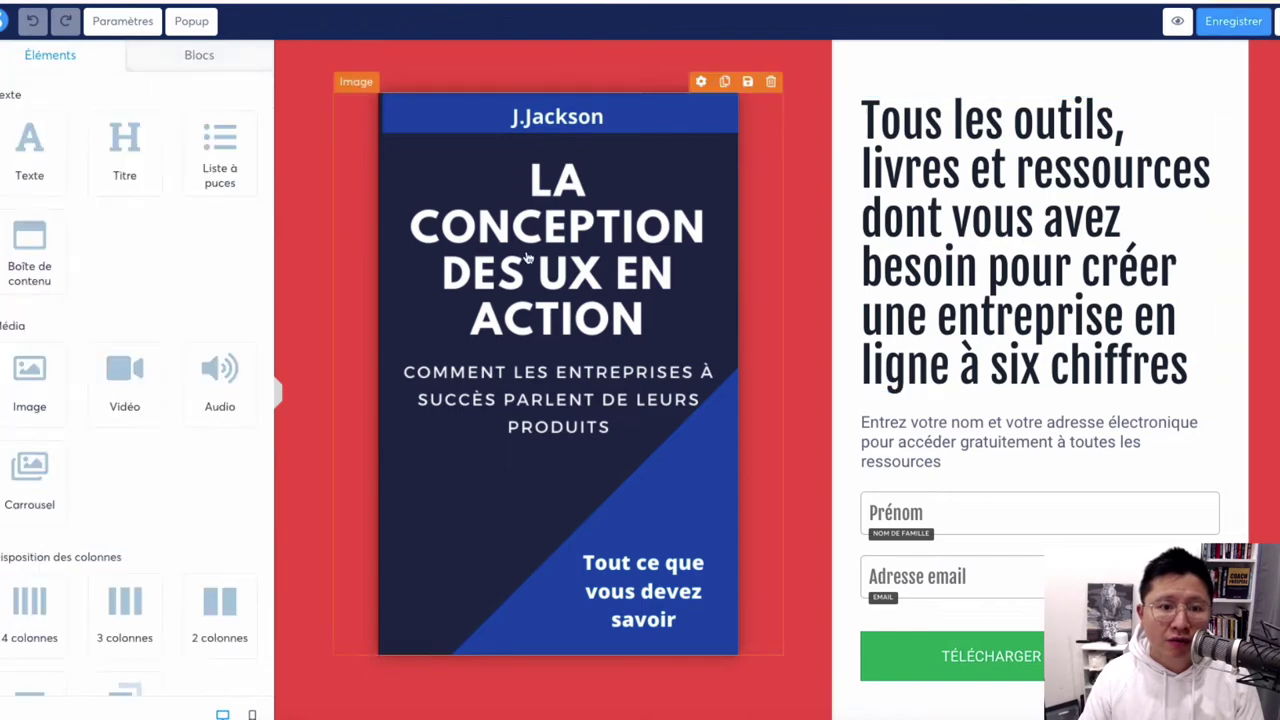
click(300, 186)
click(467, 180)
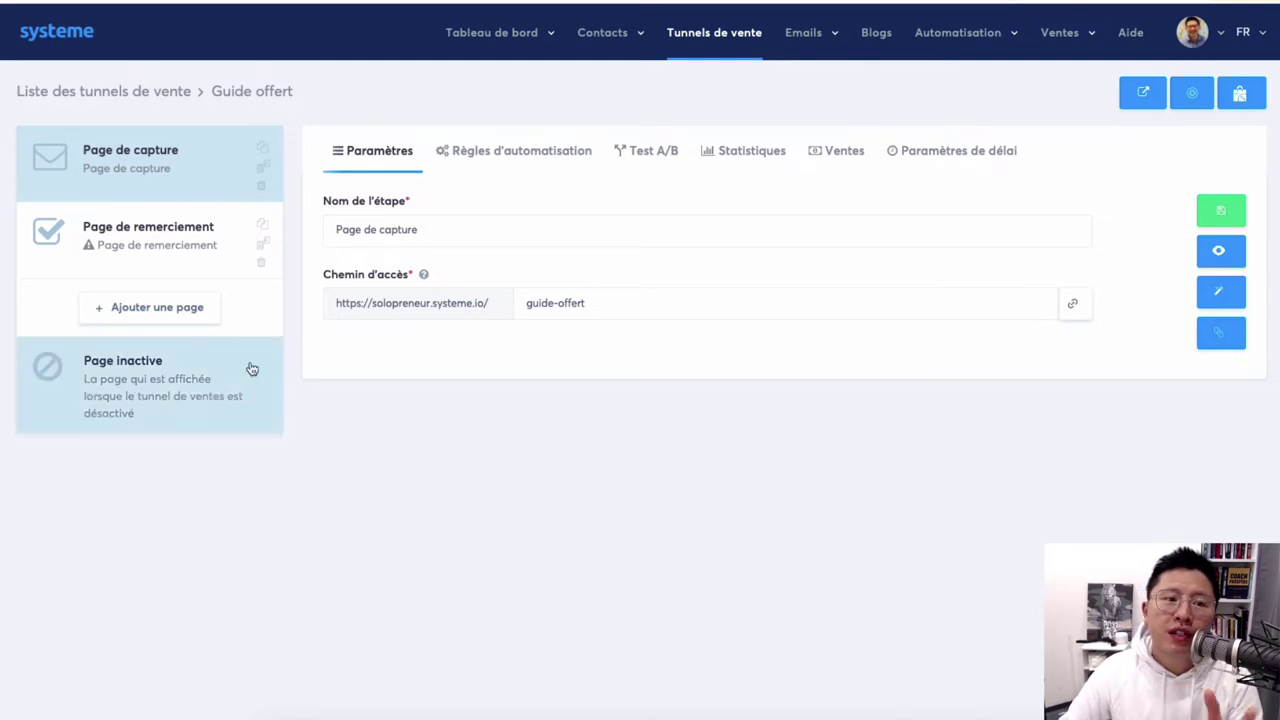
Use the first template for the funnel's thank-you page step.
click(152, 246)
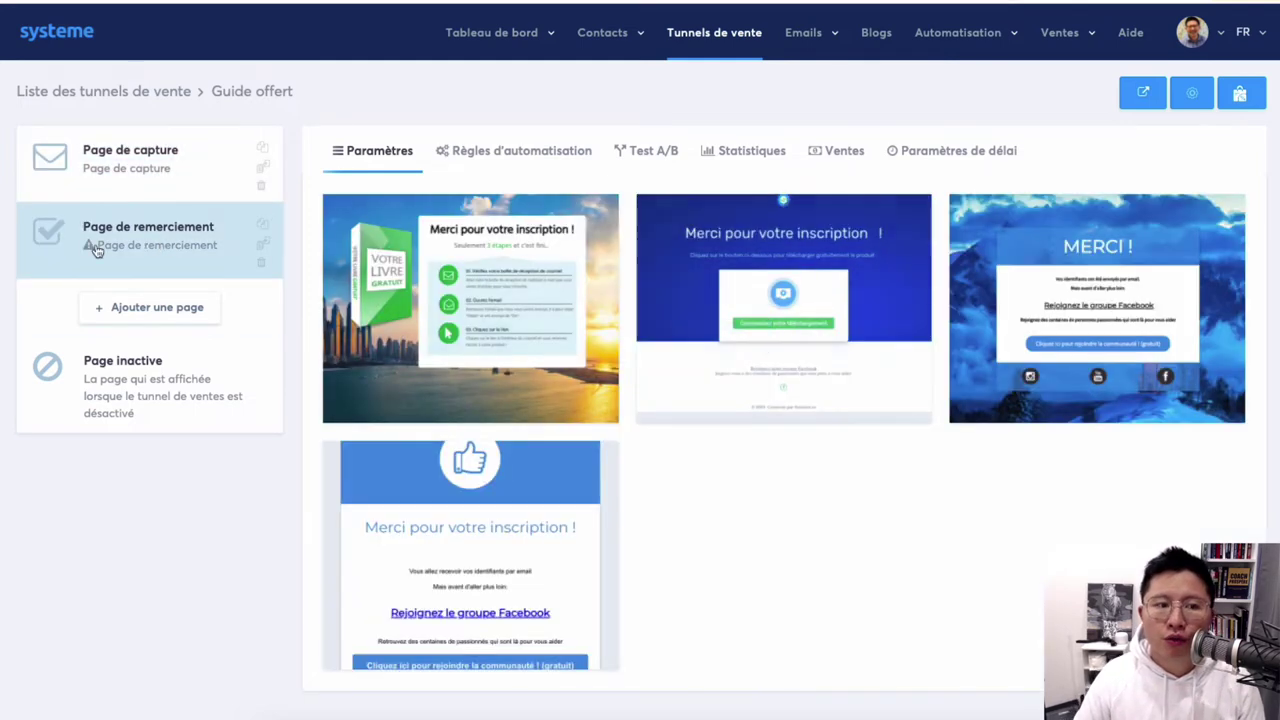
mouse_move(460, 280)
click(378, 318)
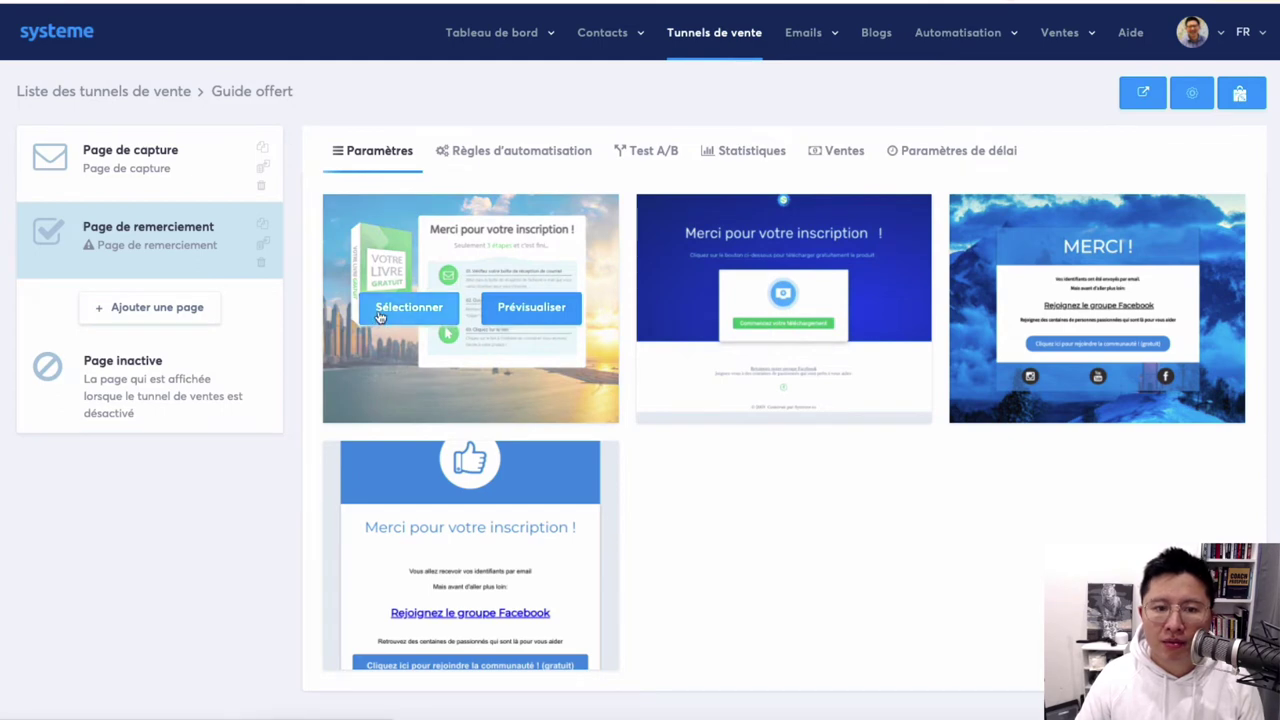
Set the thank-you page path to 'guide-offert-merci' and save the step settings.
double_click(561, 301)
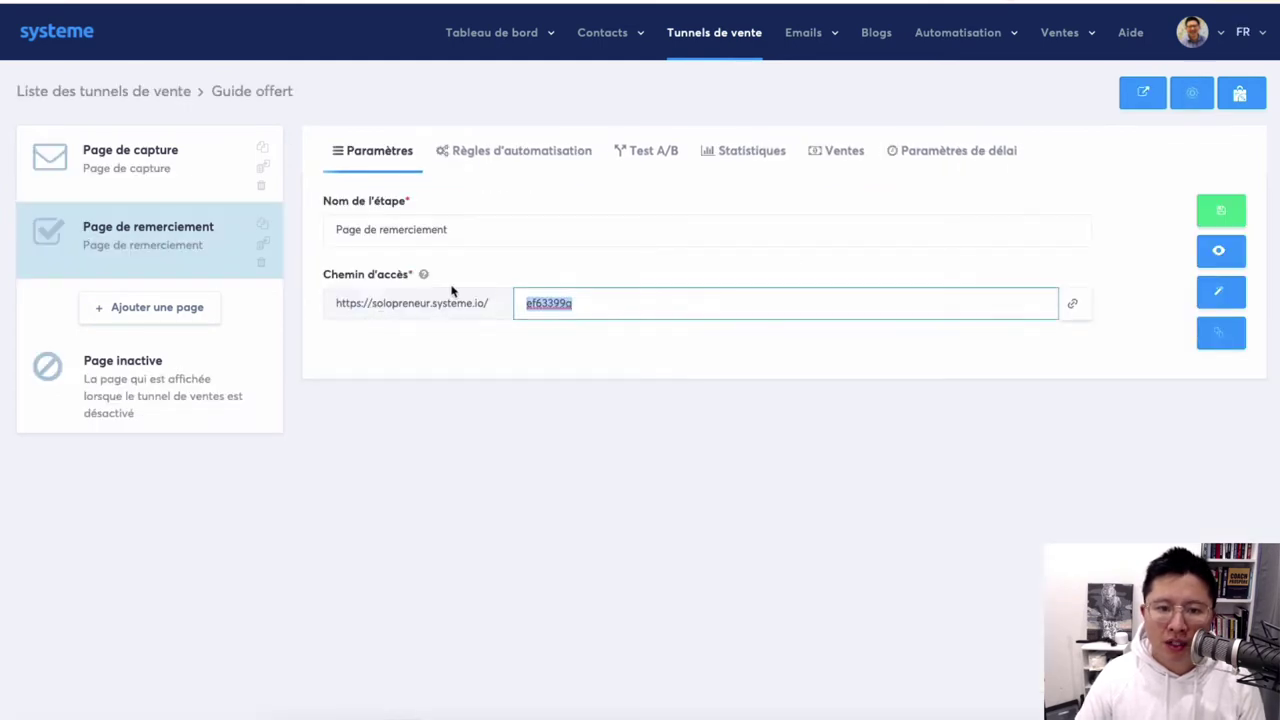
text(guide-)
key(Down)
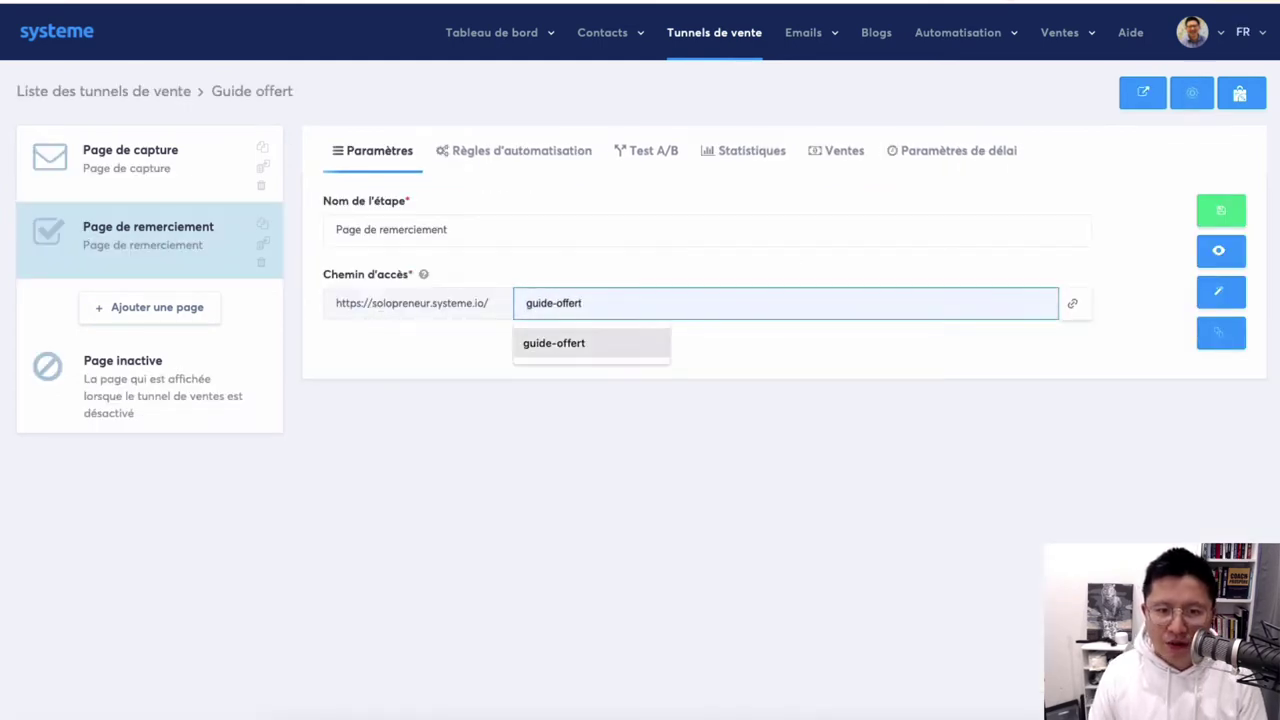
key(Return)
text(-merci)
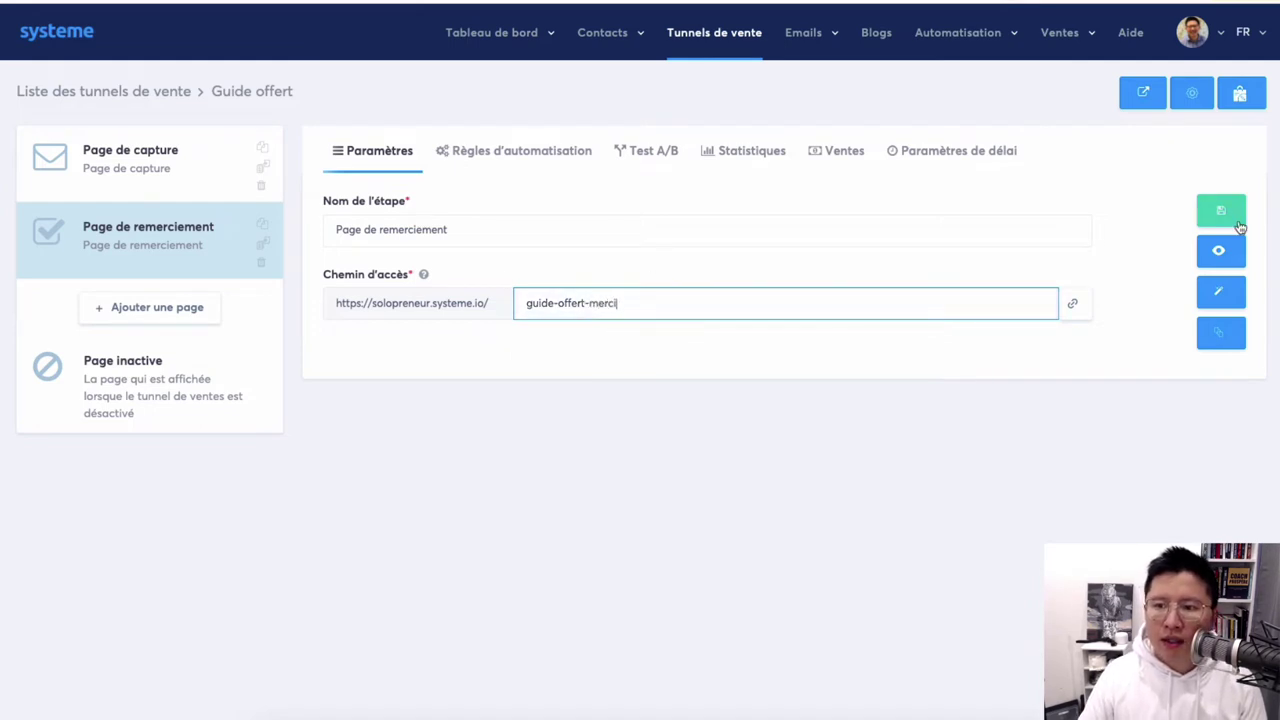
click(1236, 217)
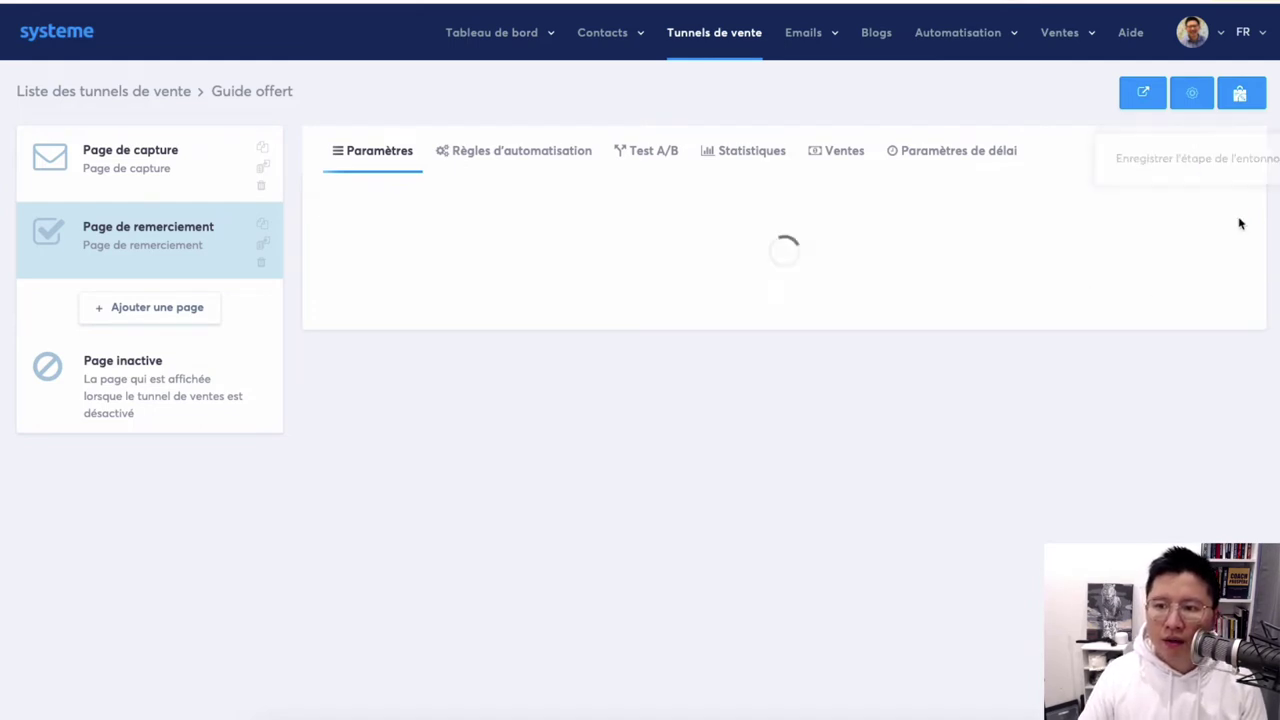
Inspect the book image's settings on the thank-you page in the editor.
click(1234, 286)
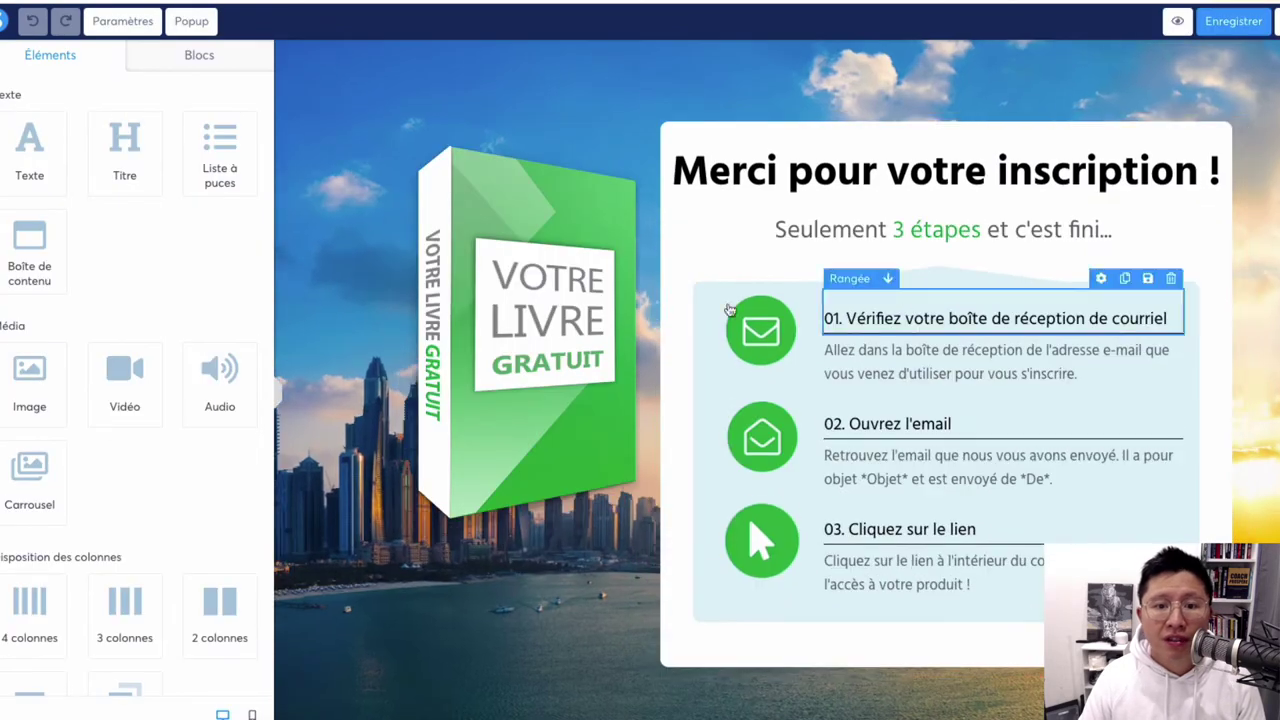
click(514, 323)
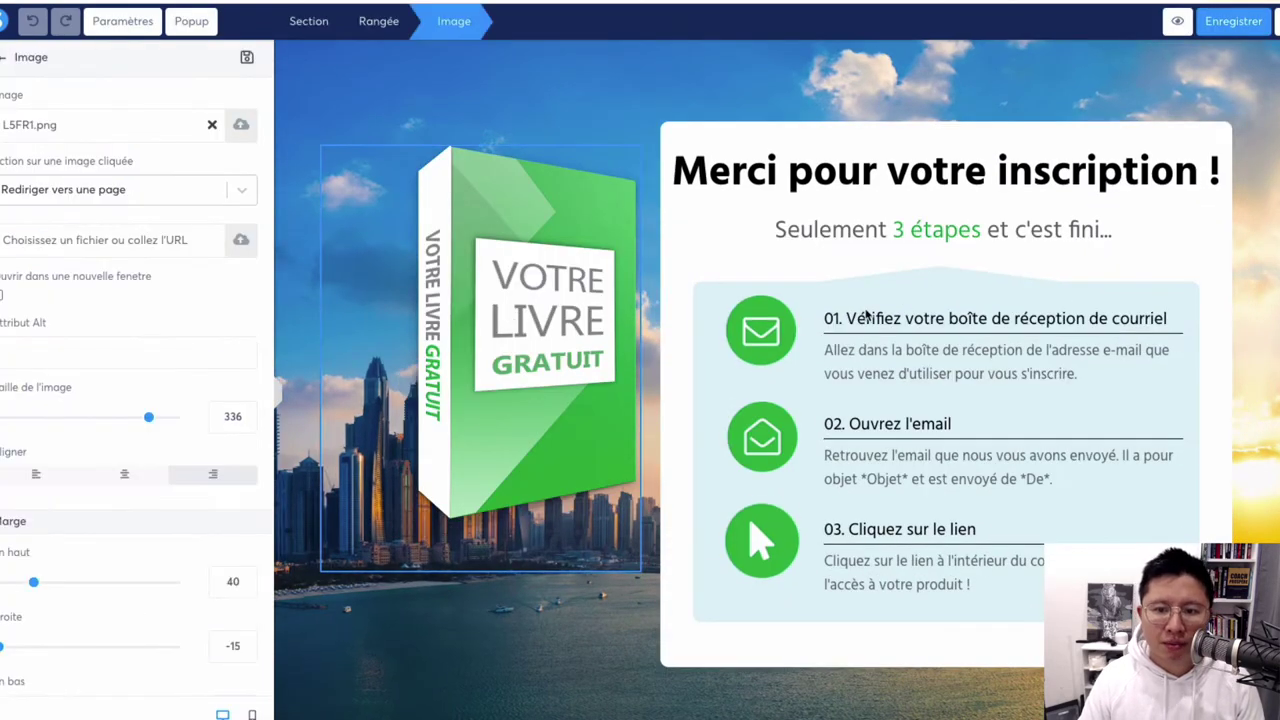
key(Escape)
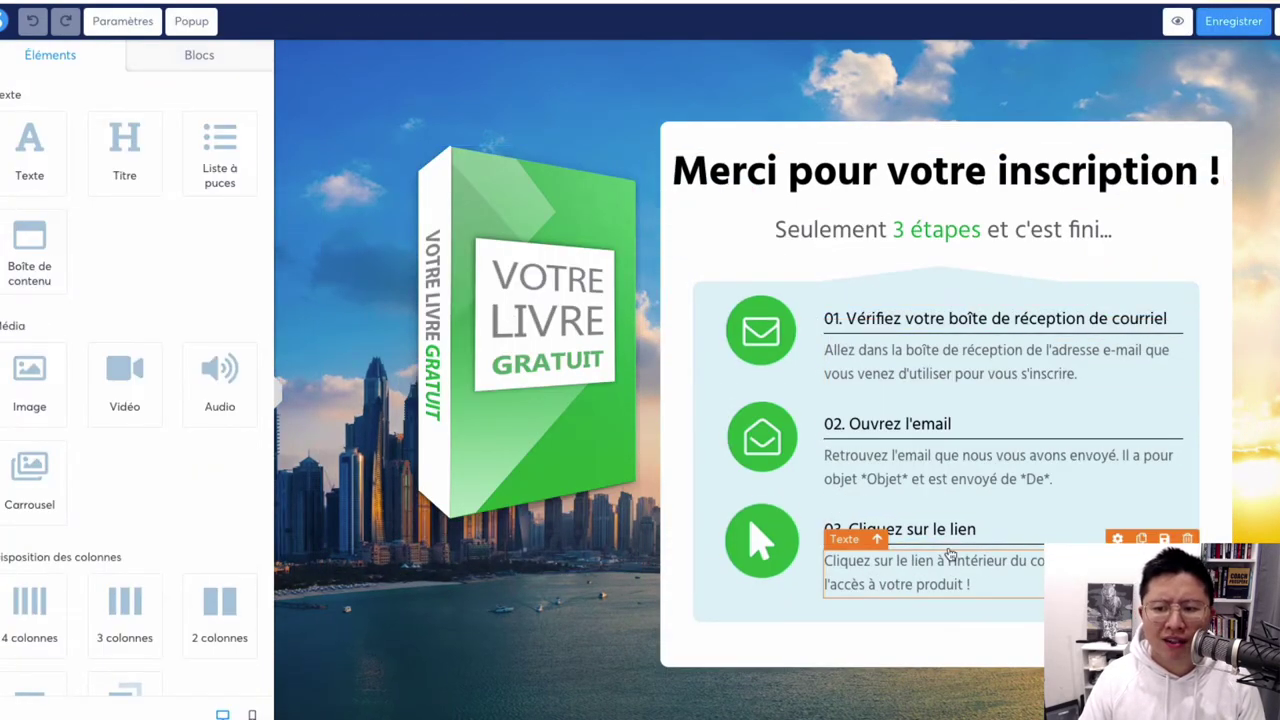
click(532, 379)
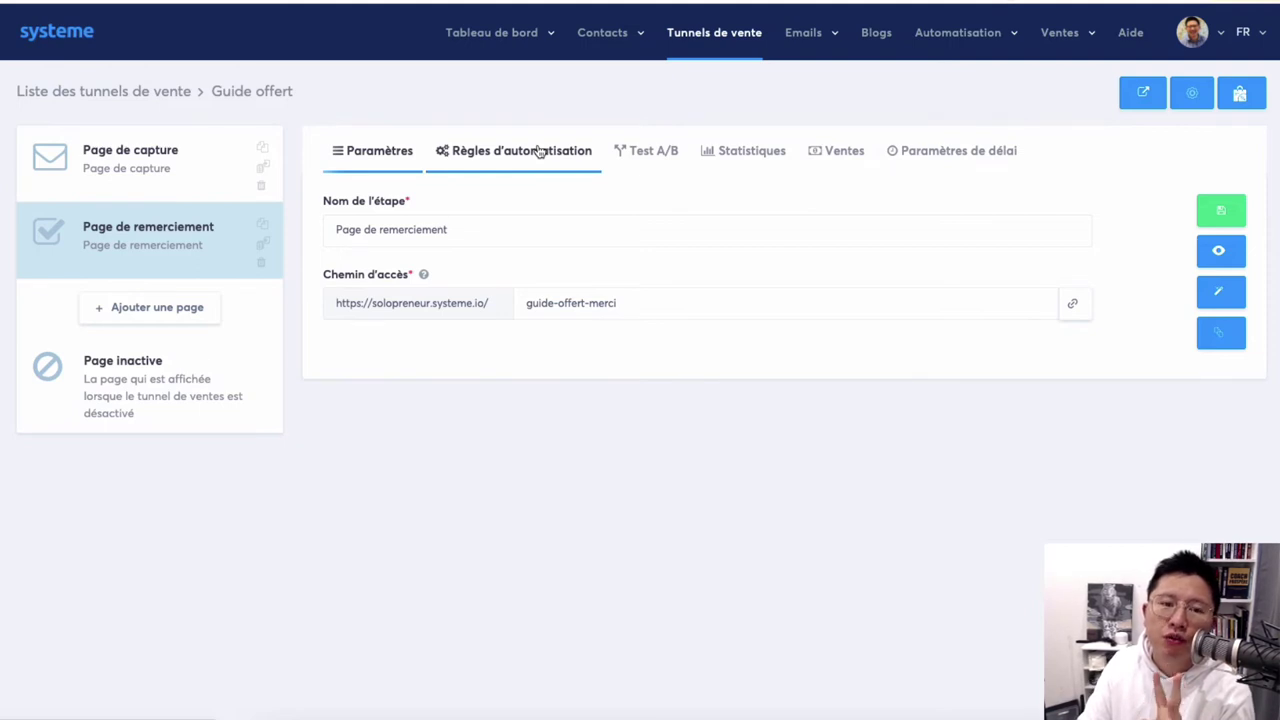
Create a new email campaign named 'Guide offert'.
click(160, 163)
click(149, 227)
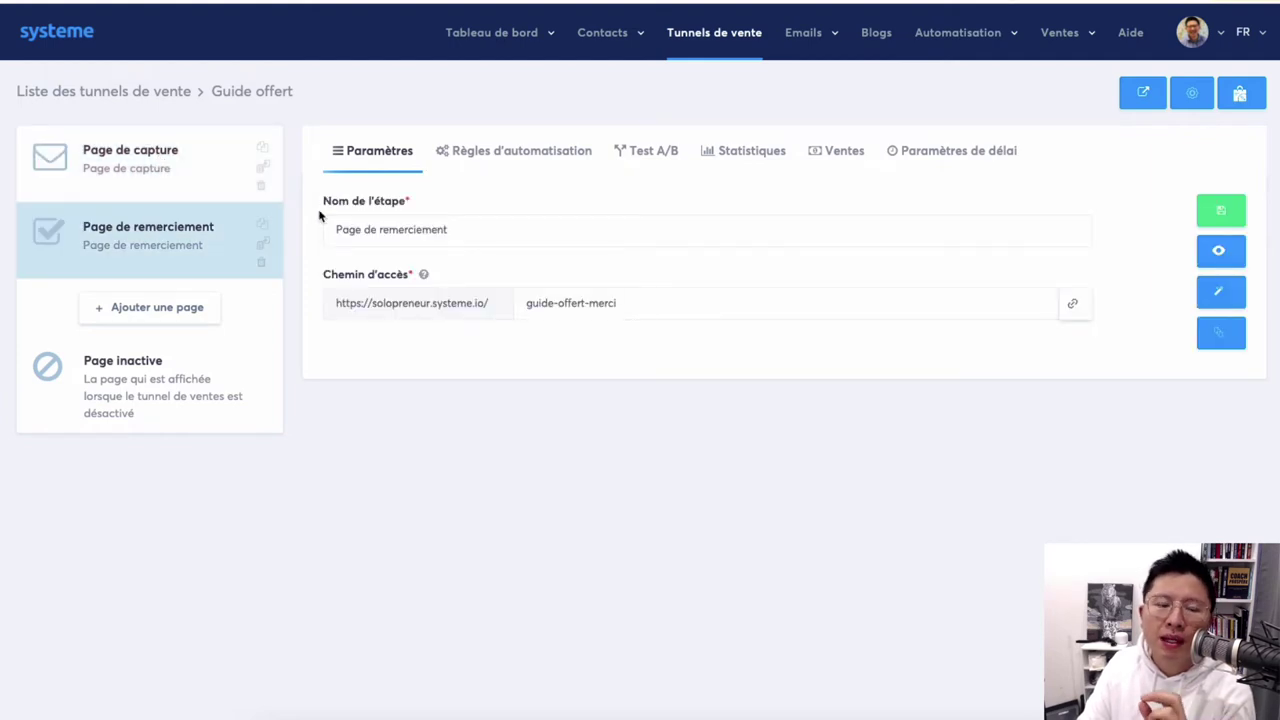
mouse_move(826, 52)
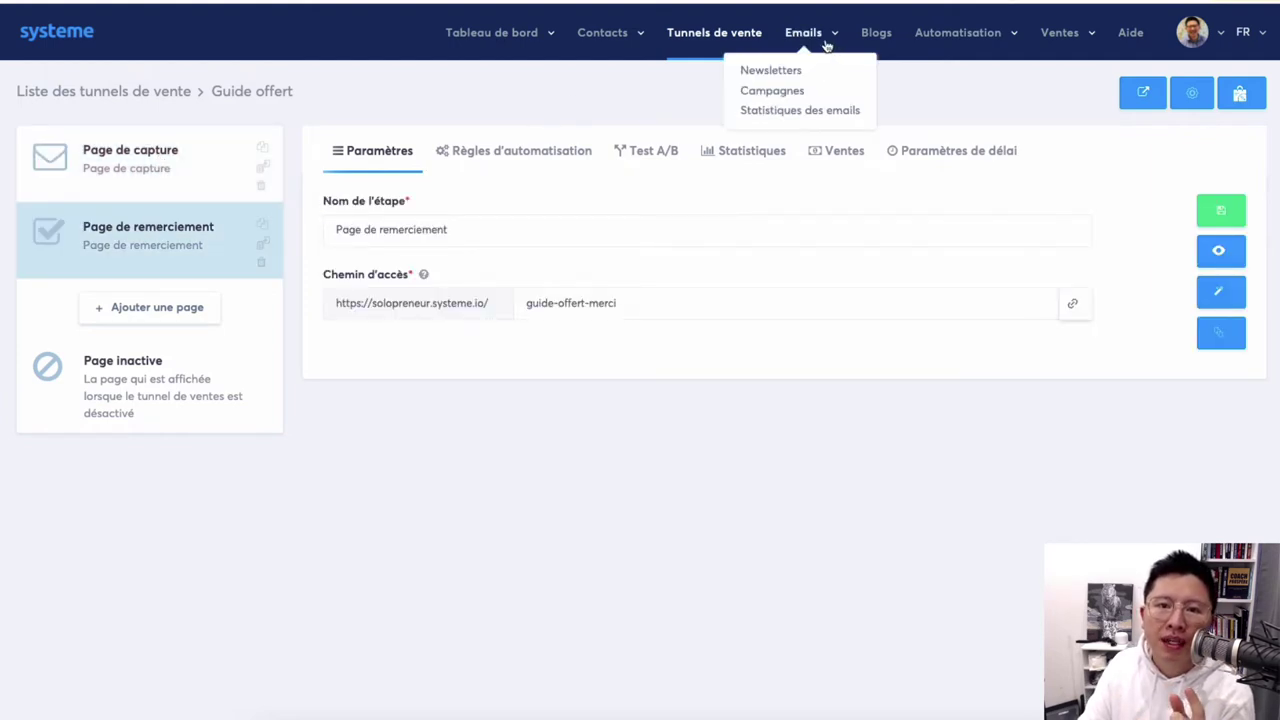
click(788, 91)
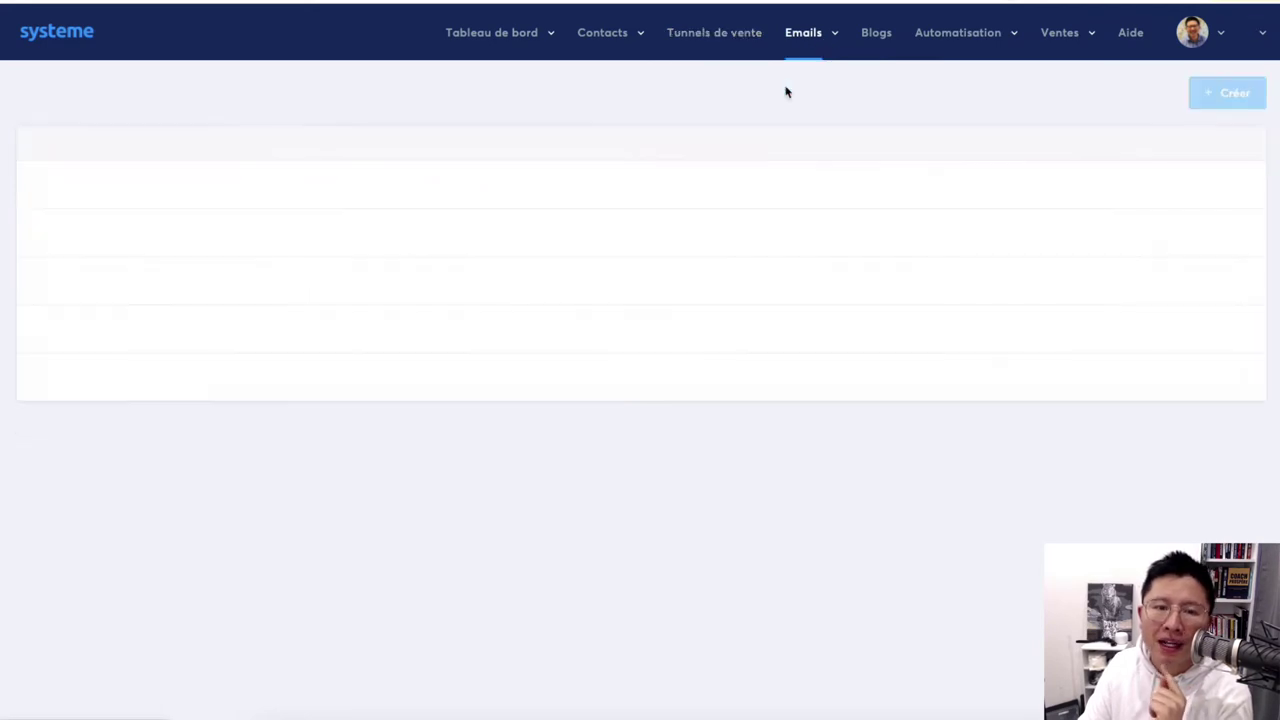
click(1255, 95)
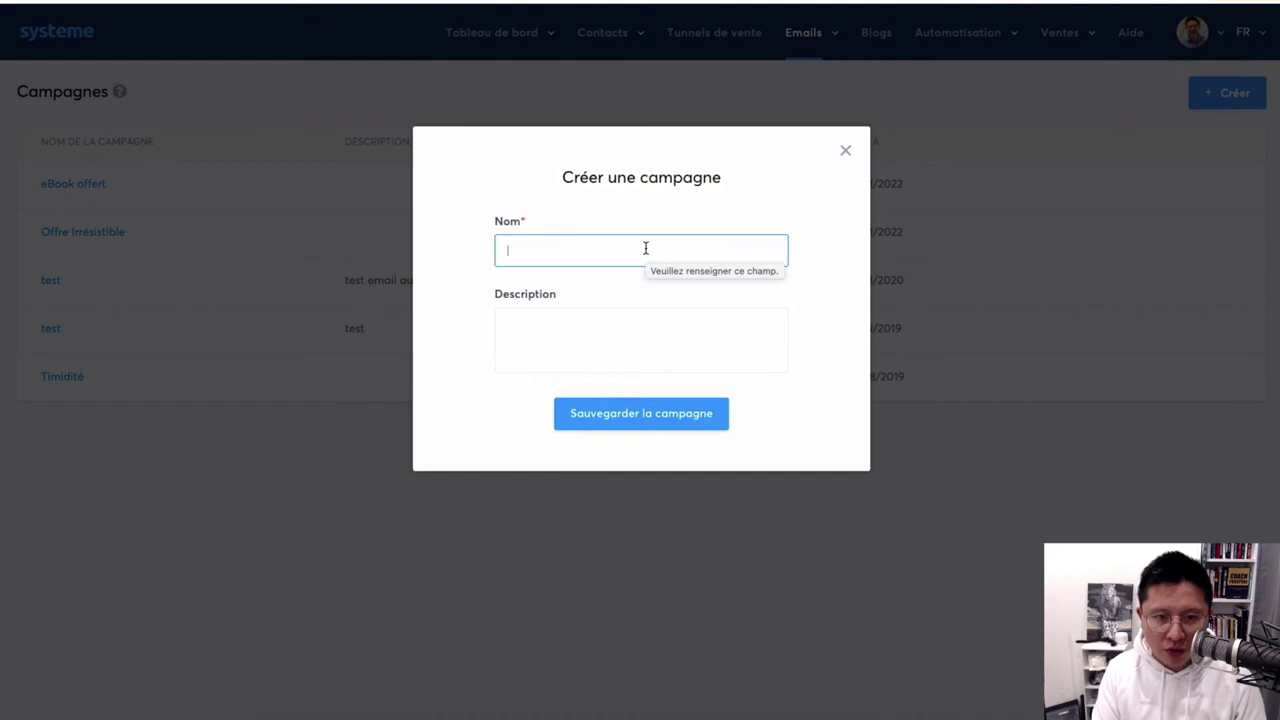
text(Guide offert)
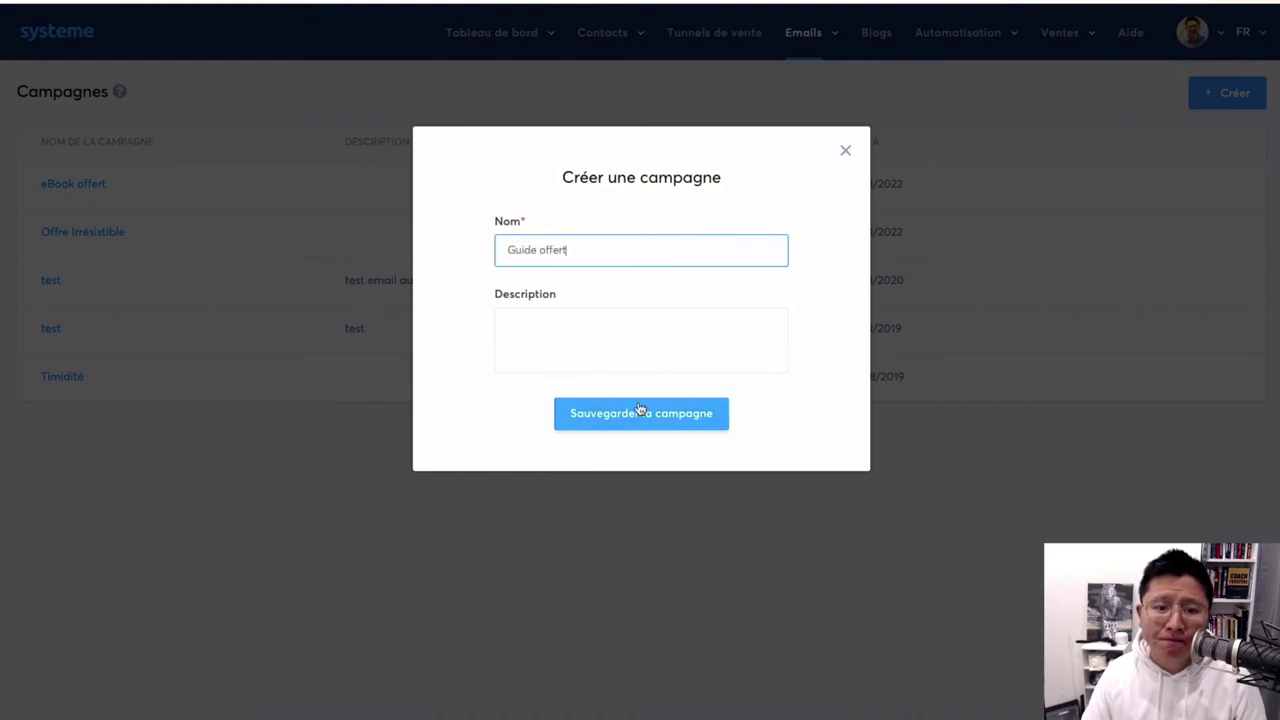
click(640, 412)
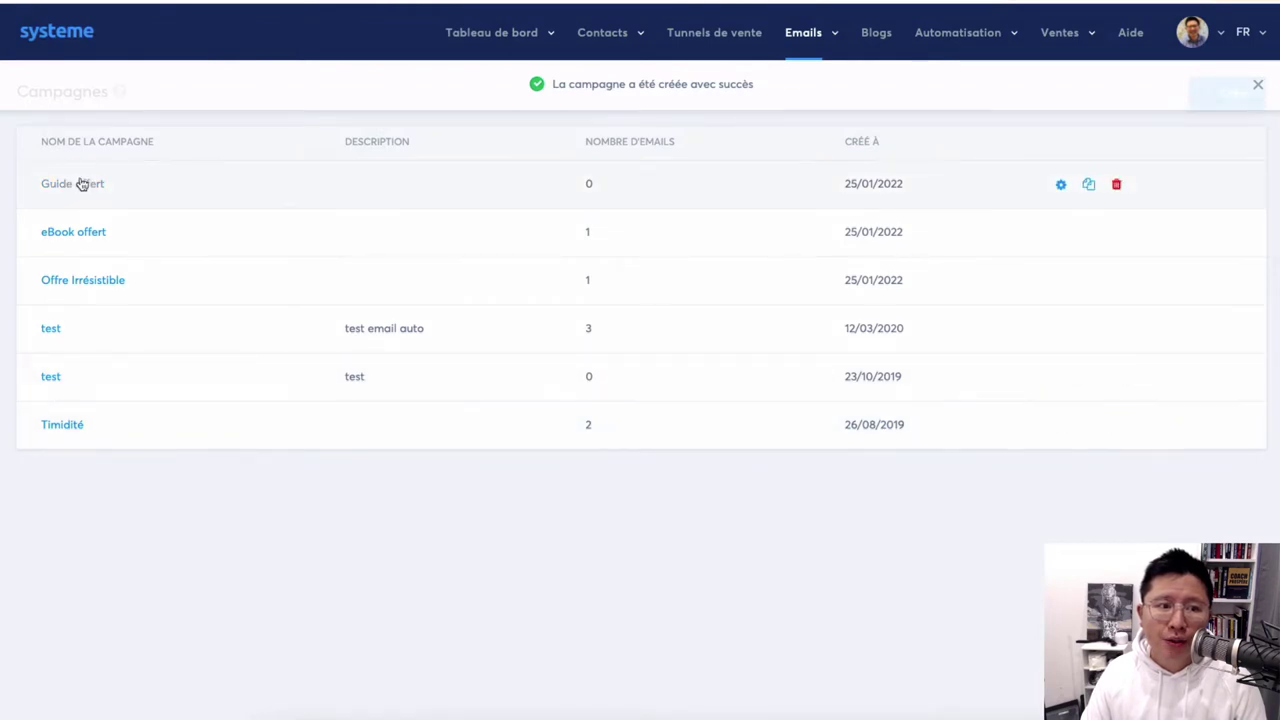
Add an email step with subject 'Guide Offert ici' using the classic editor.
click(86, 183)
click(1245, 93)
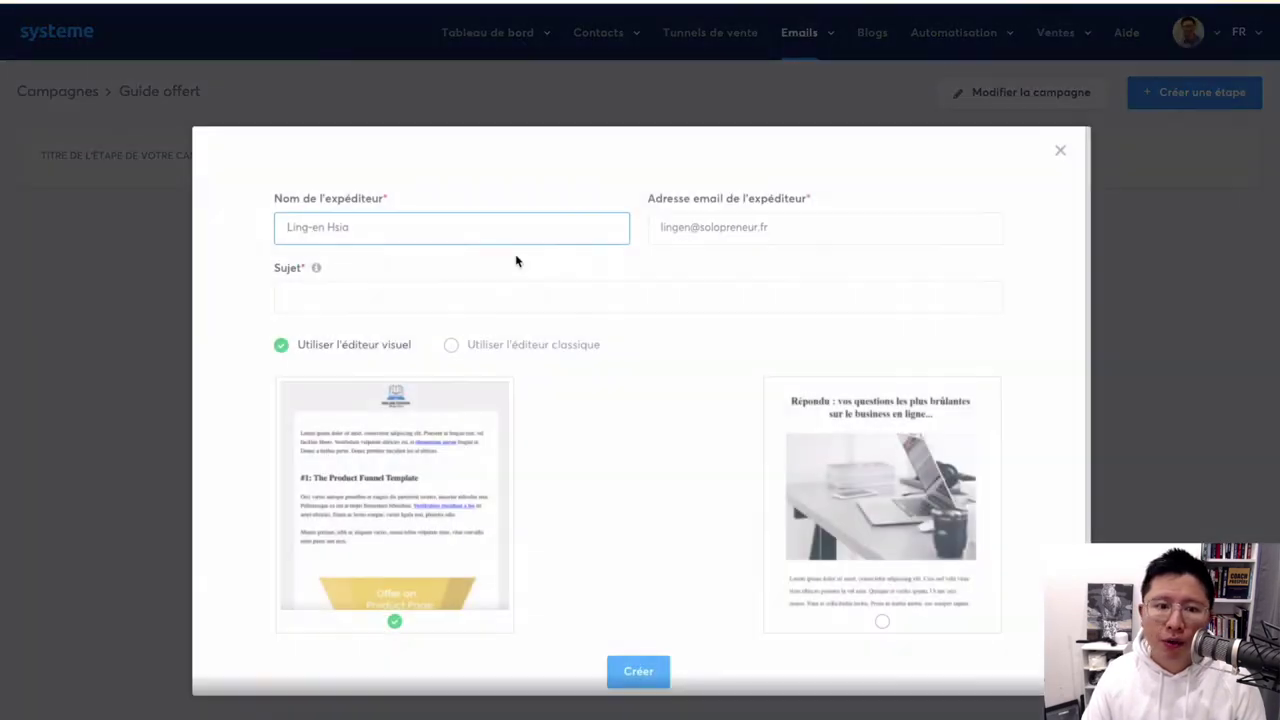
click(351, 292)
text(Guide )
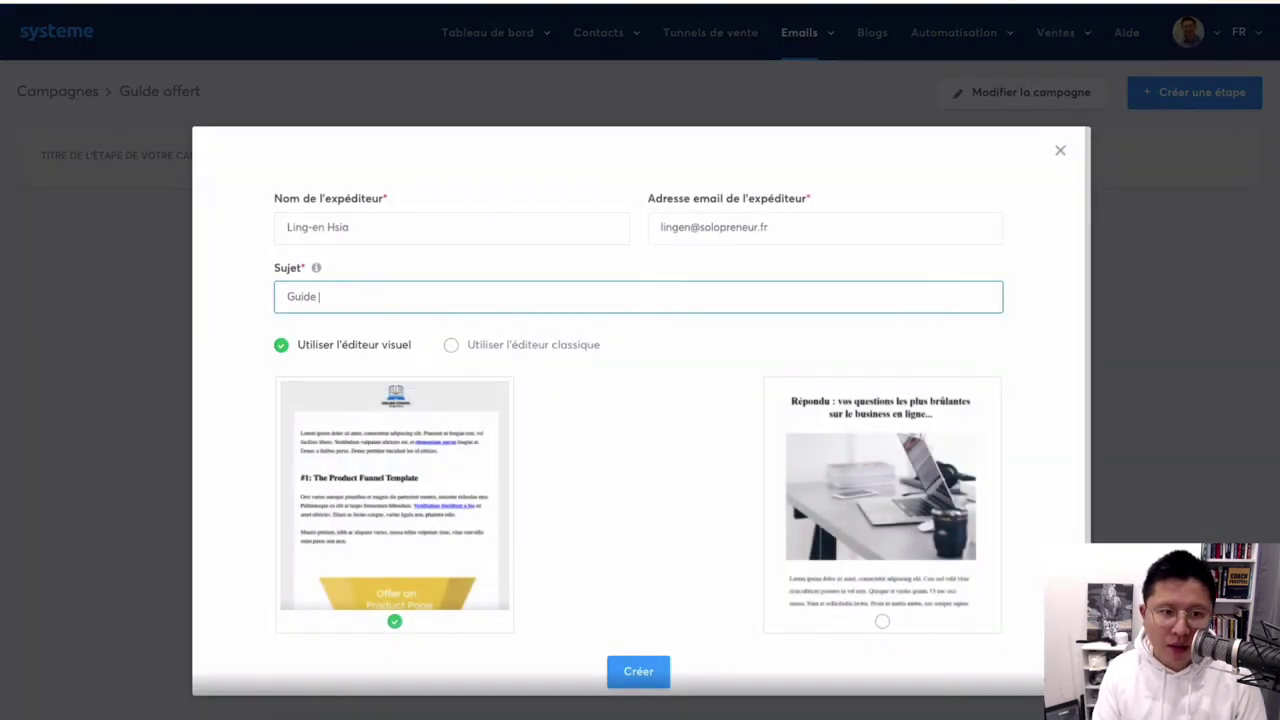
text(Offert ic)
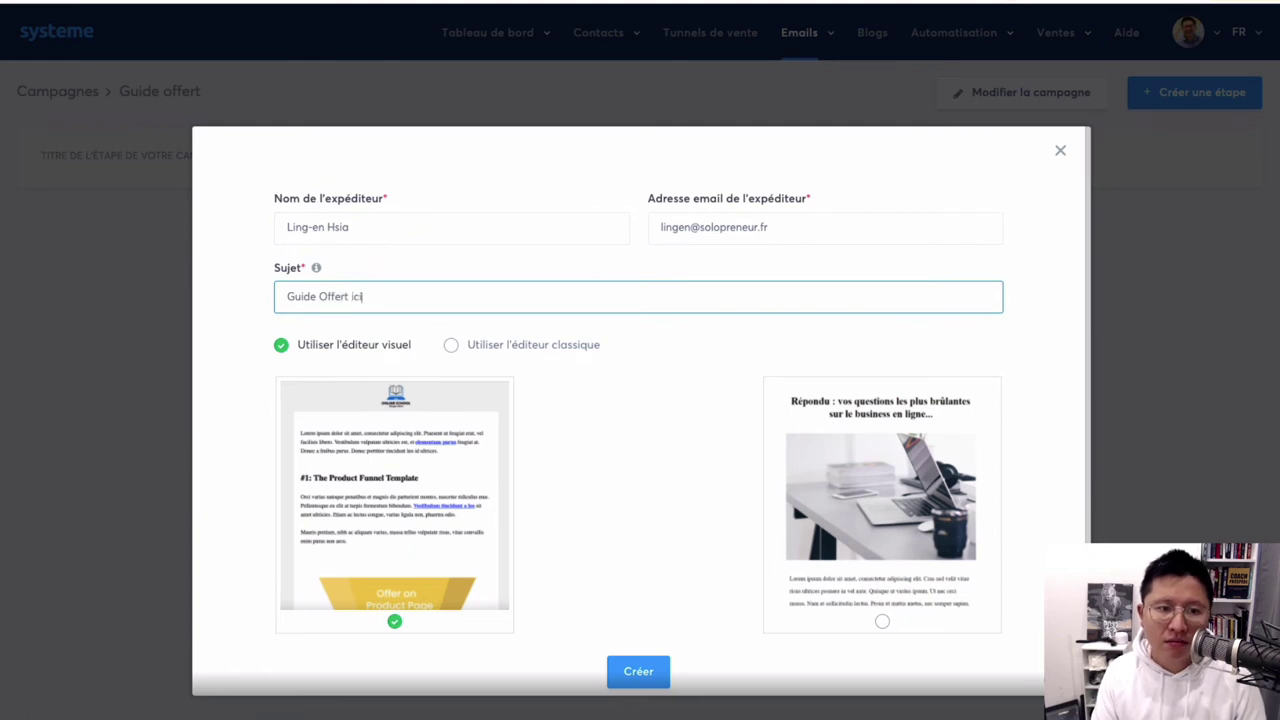
text(i)
click(520, 346)
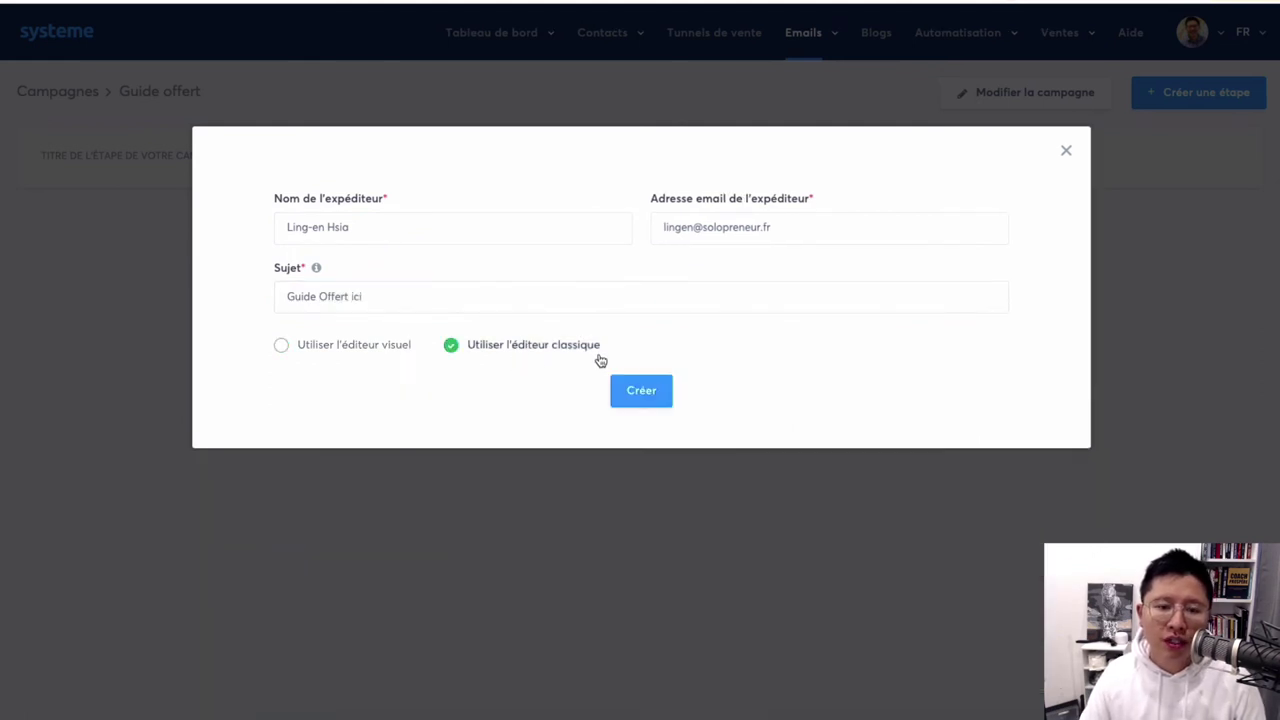
click(666, 394)
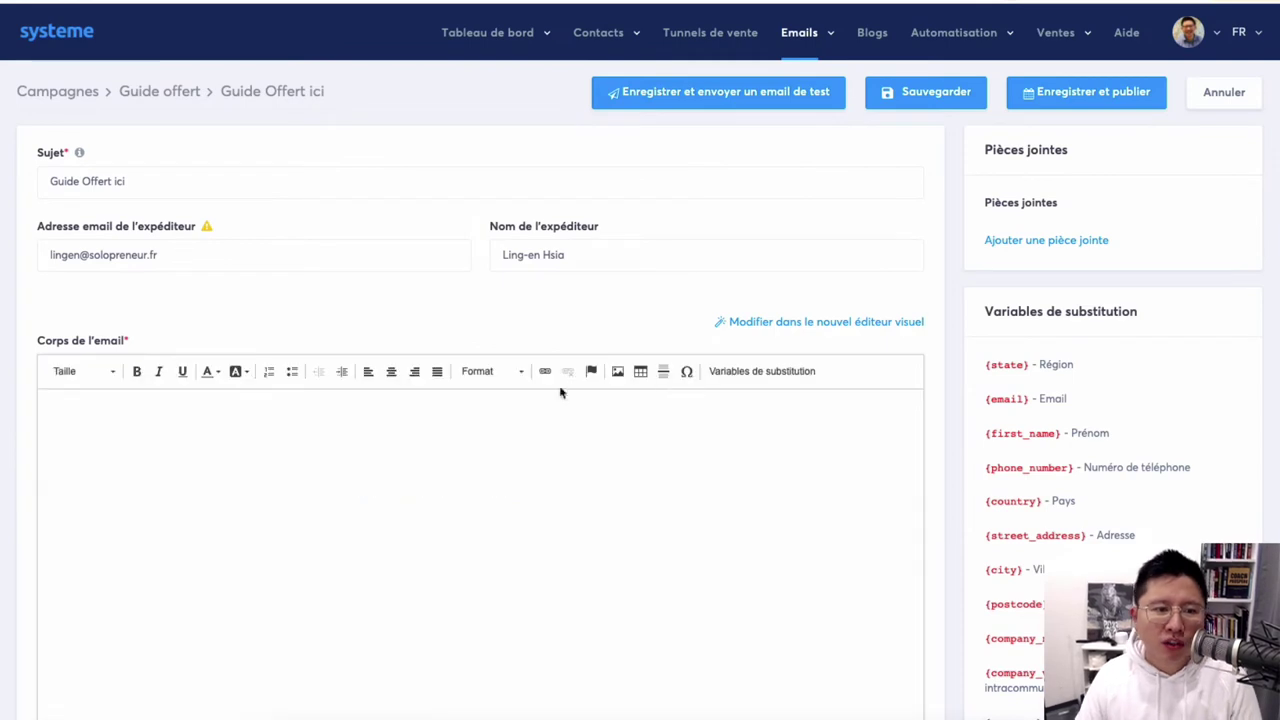
Write 'blablabla' as the email body and add an attachment slot.
click(497, 446)
text(t)
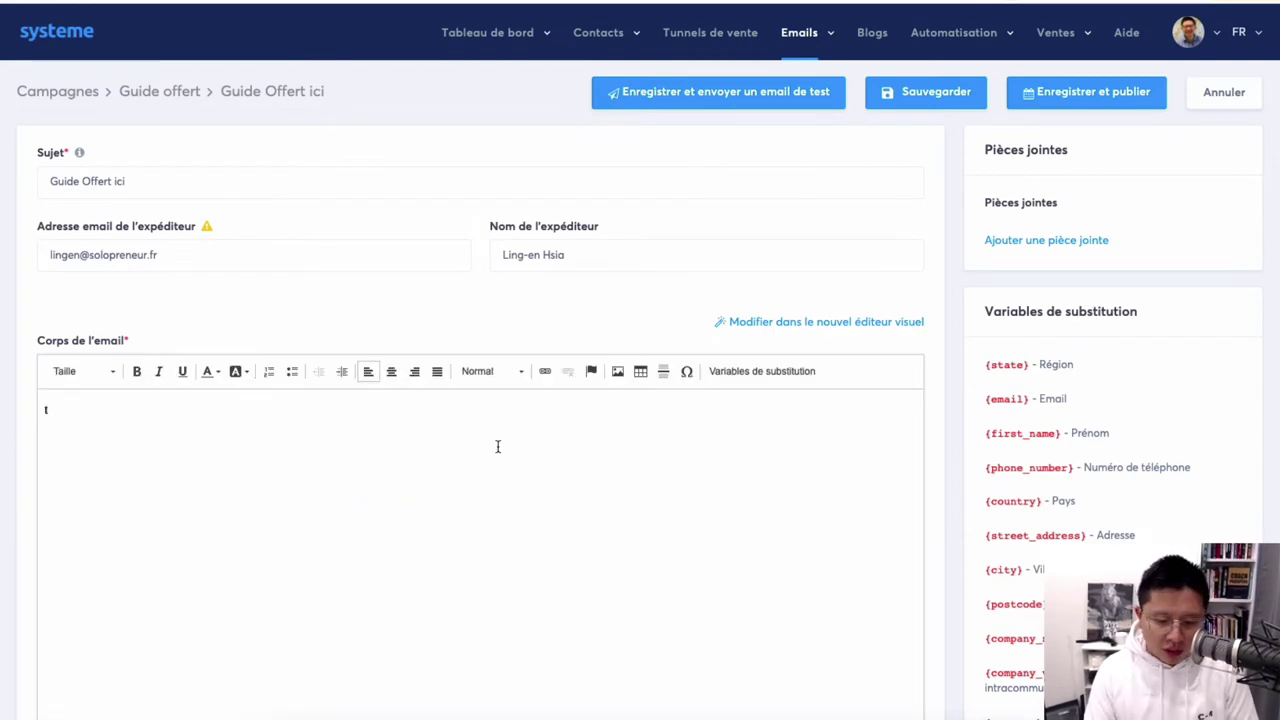
key(BackSpace)
text(blablabla)
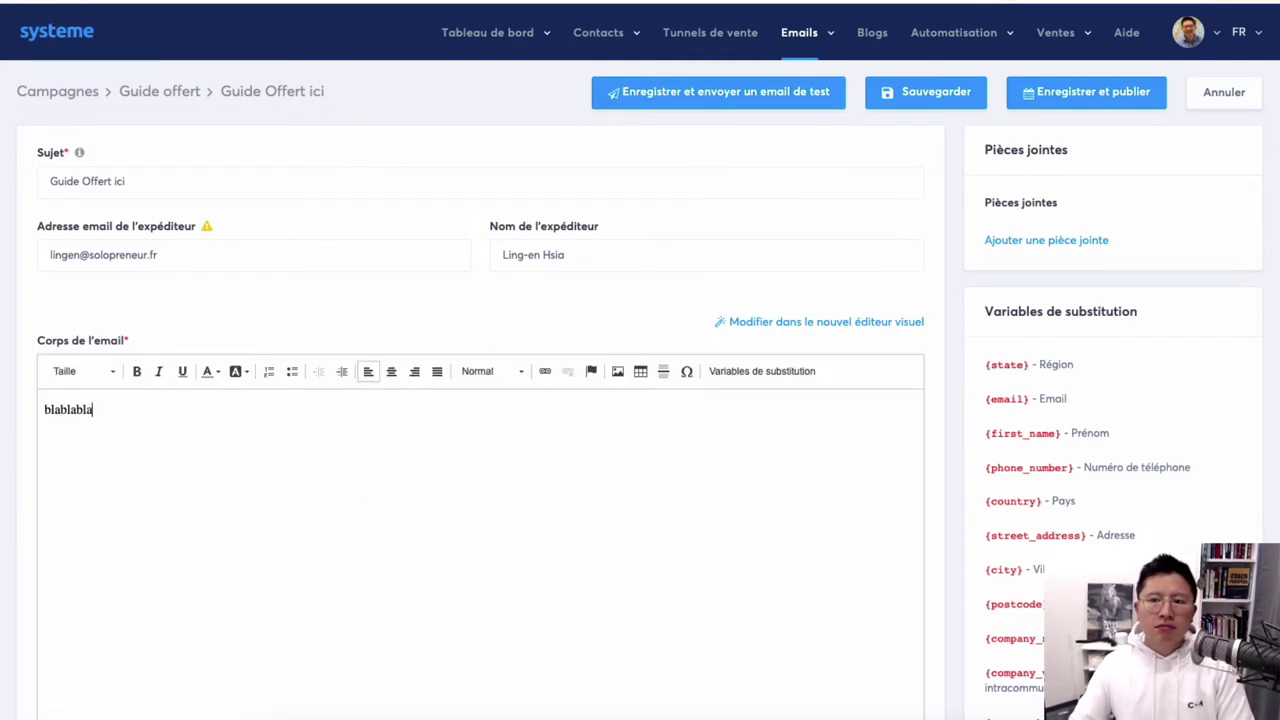
click(1037, 243)
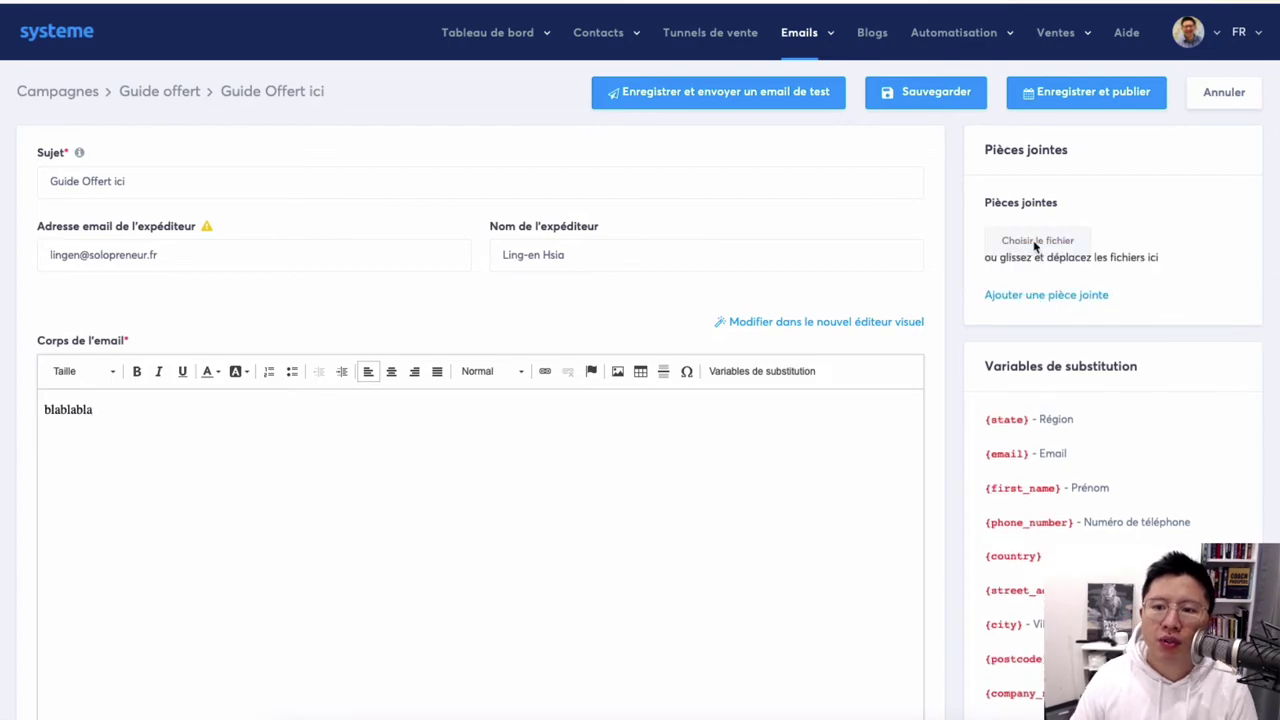
click(235, 472)
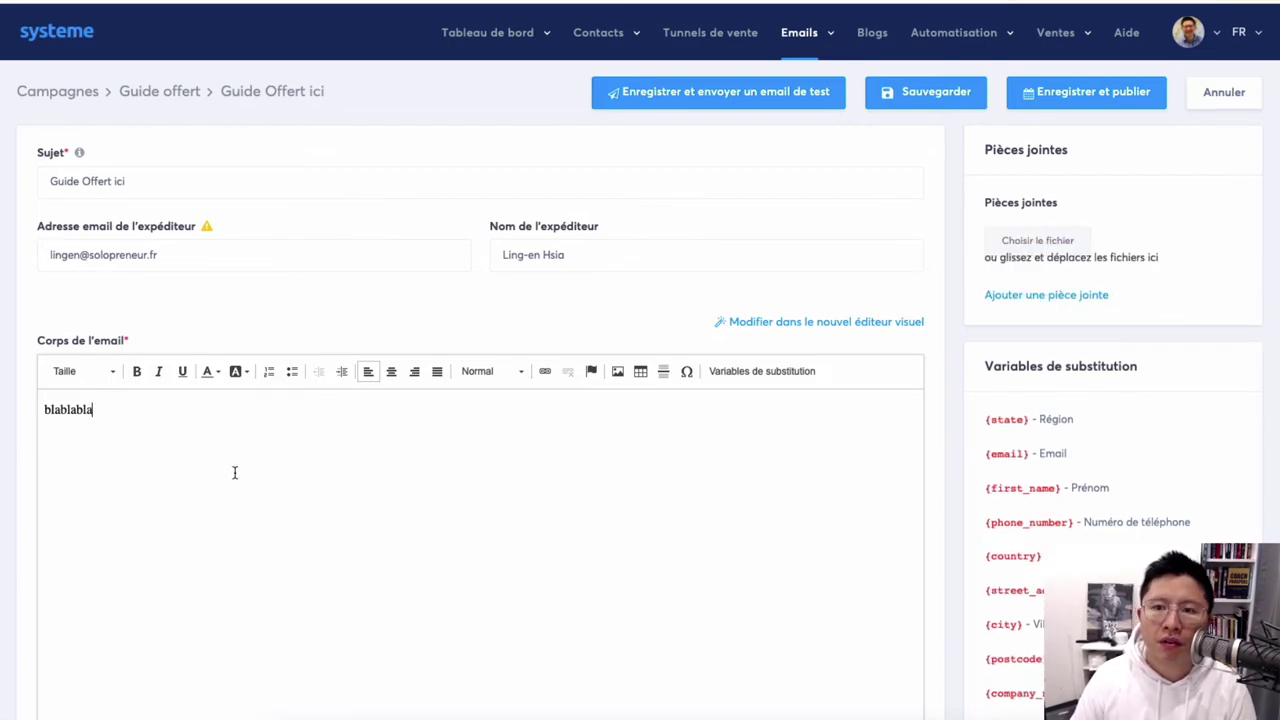
Save the email and publish it with a 0 send delay.
click(1060, 92)
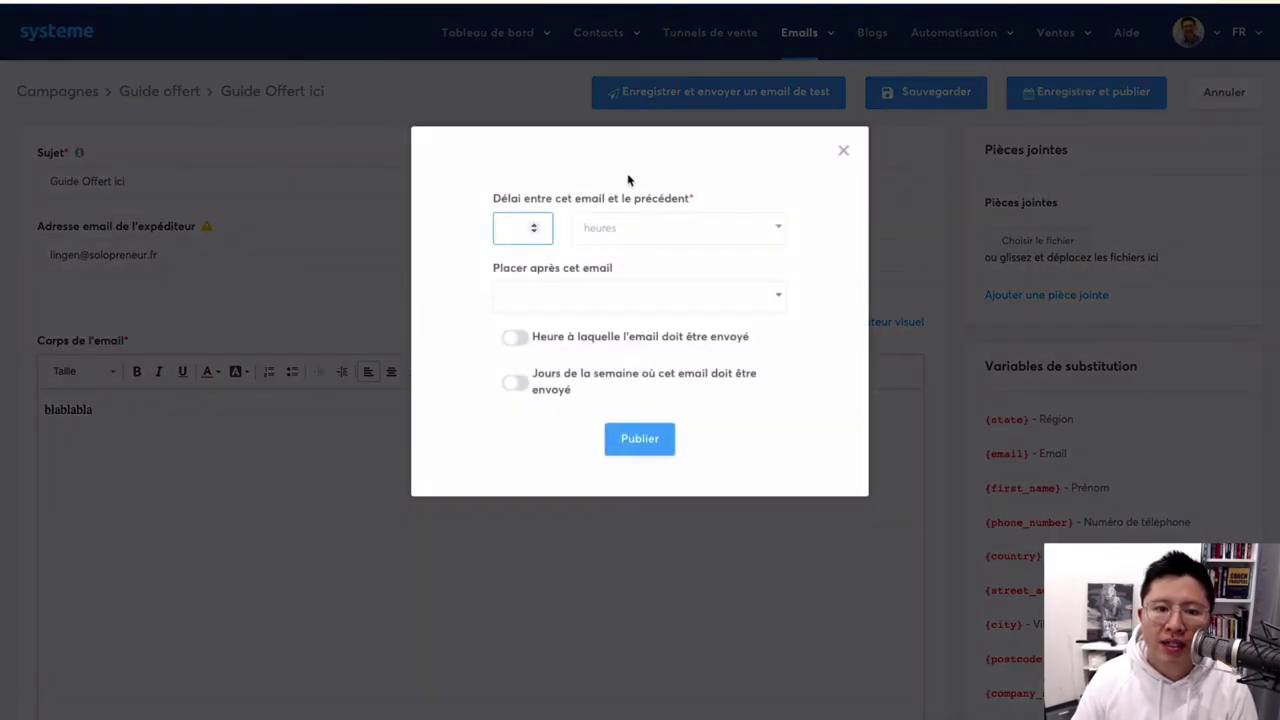
text(0)
click(477, 260)
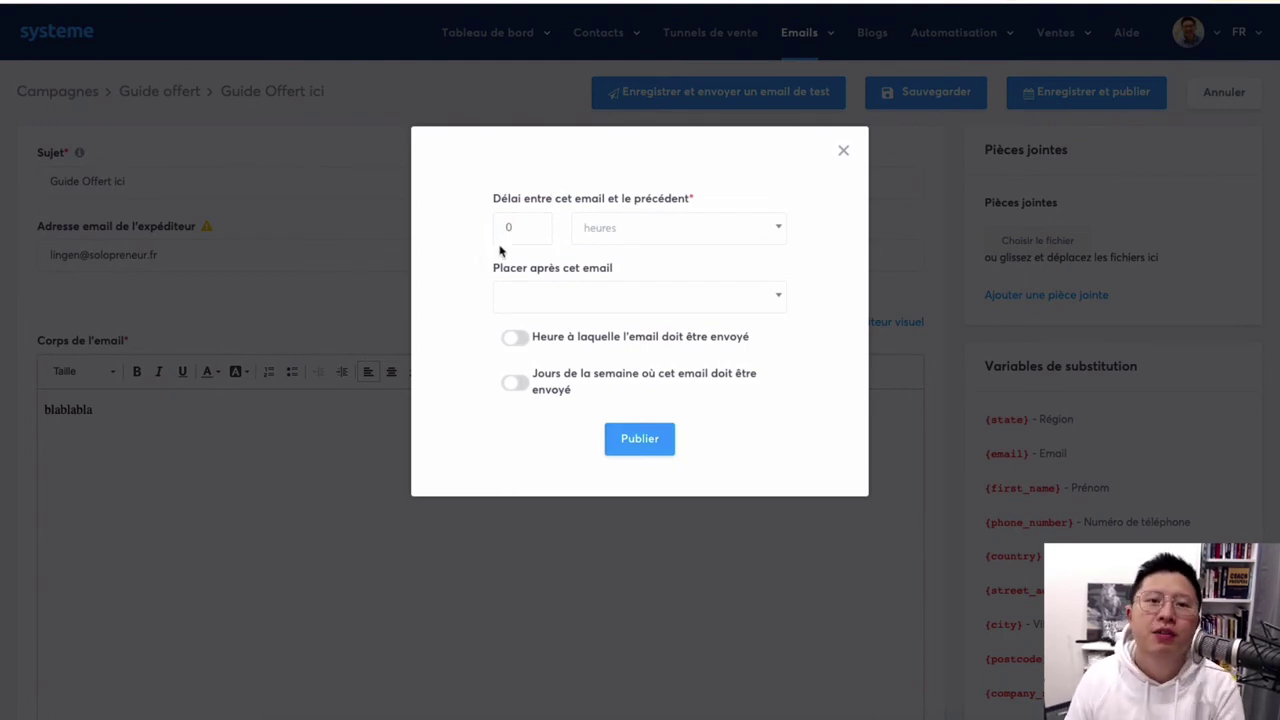
click(637, 438)
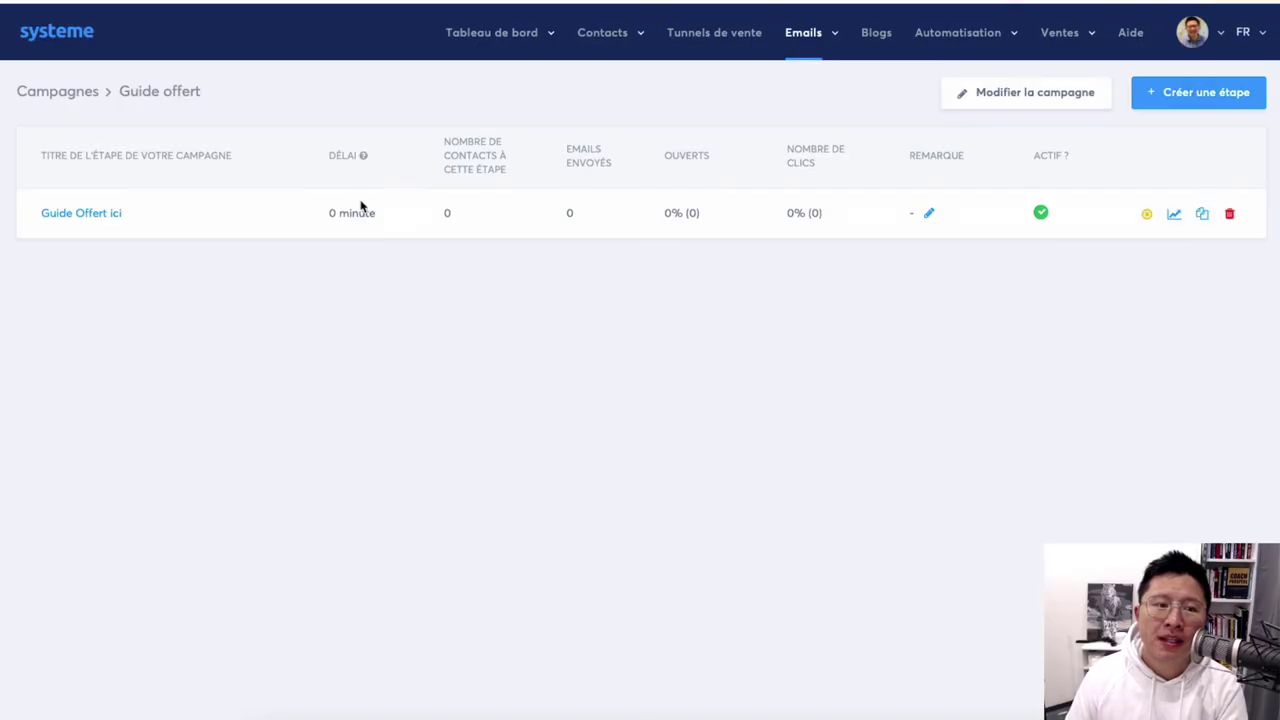
click(1193, 96)
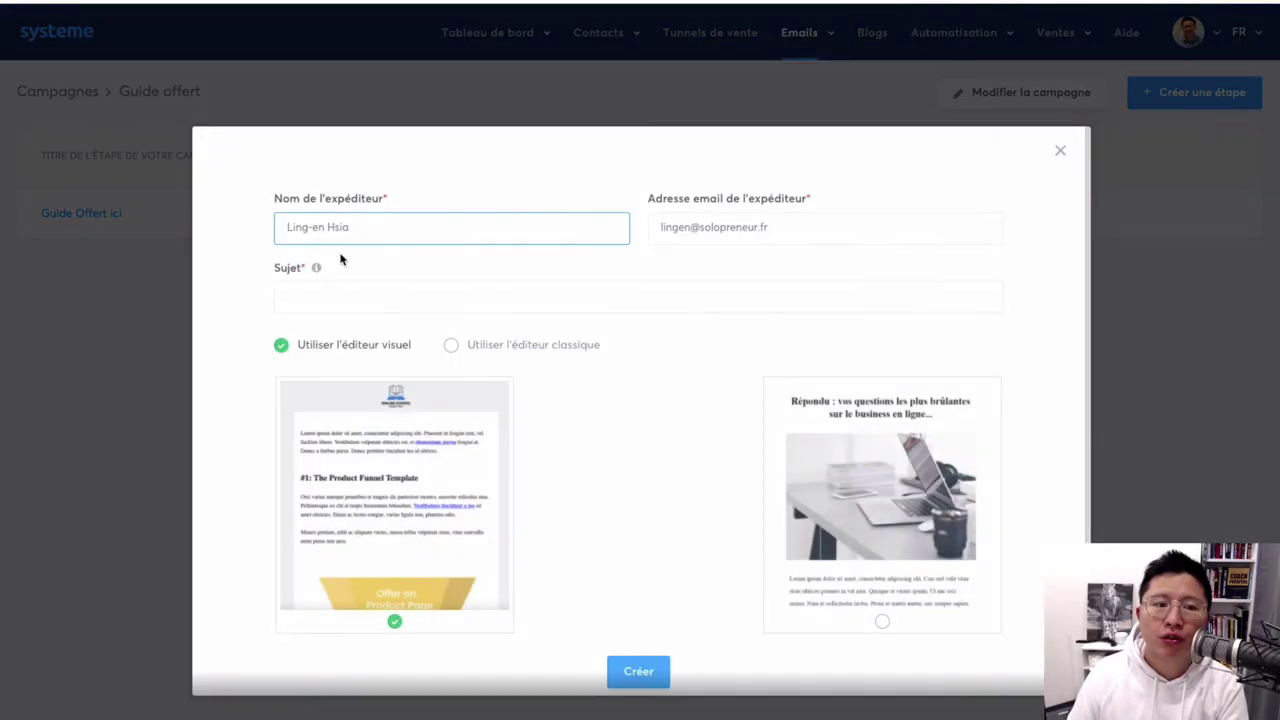
click(1060, 150)
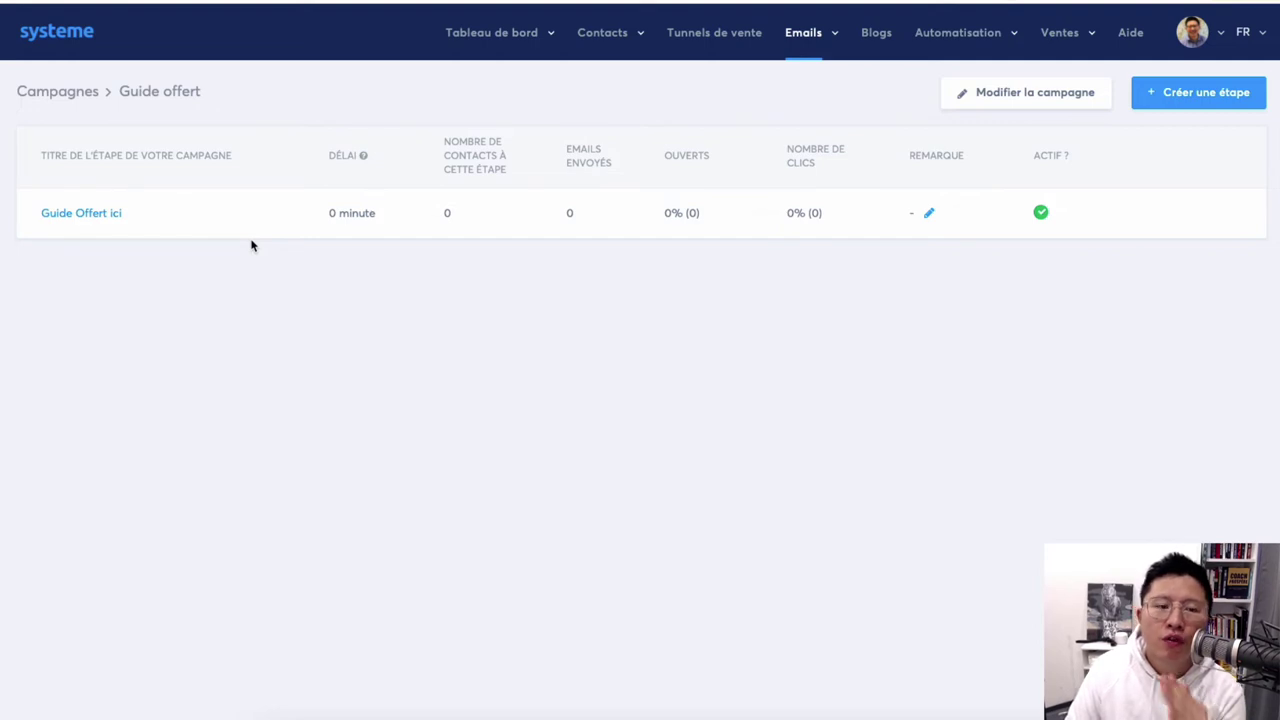
mouse_move(341, 234)
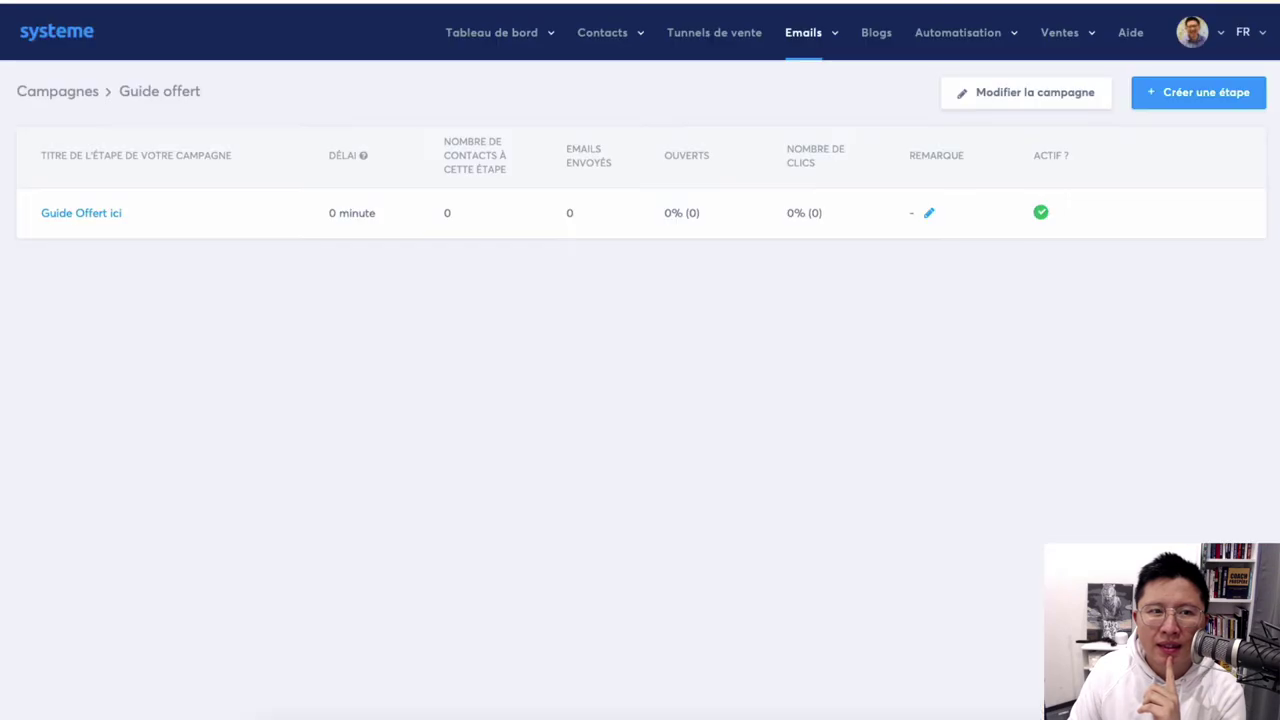
Show the automation rules of the Guide offert funnel's page.
click(735, 34)
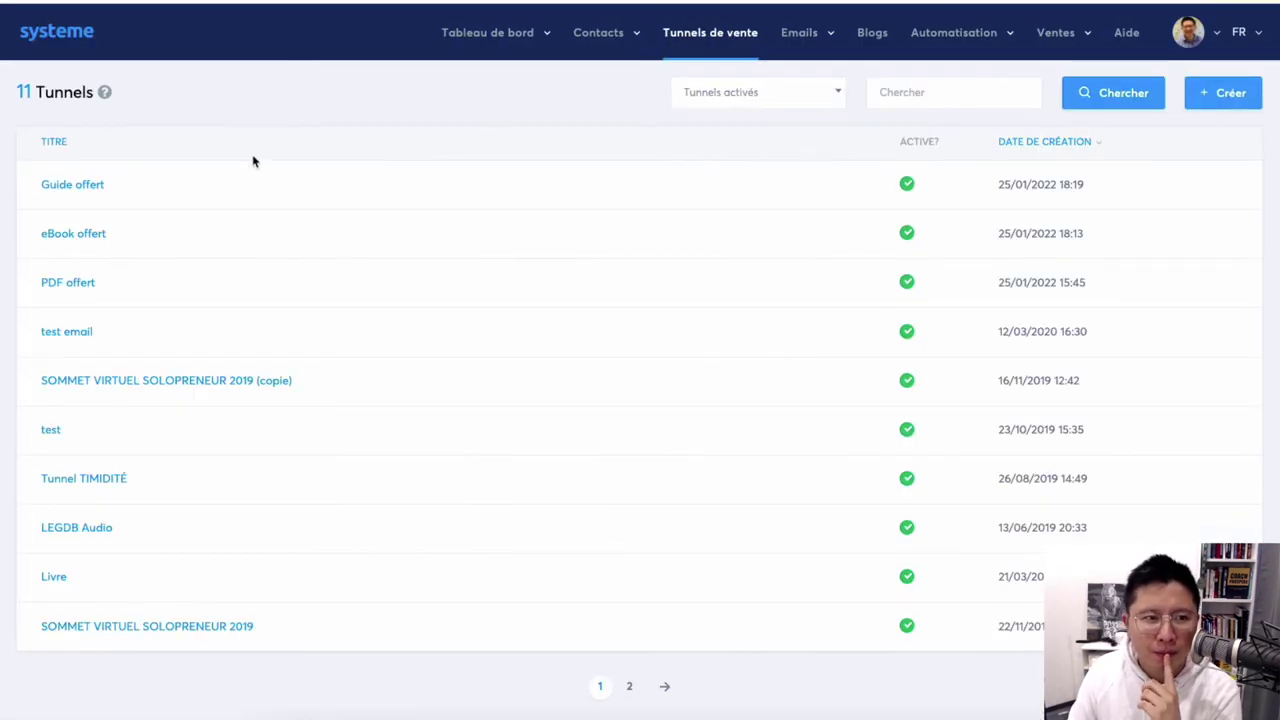
click(84, 188)
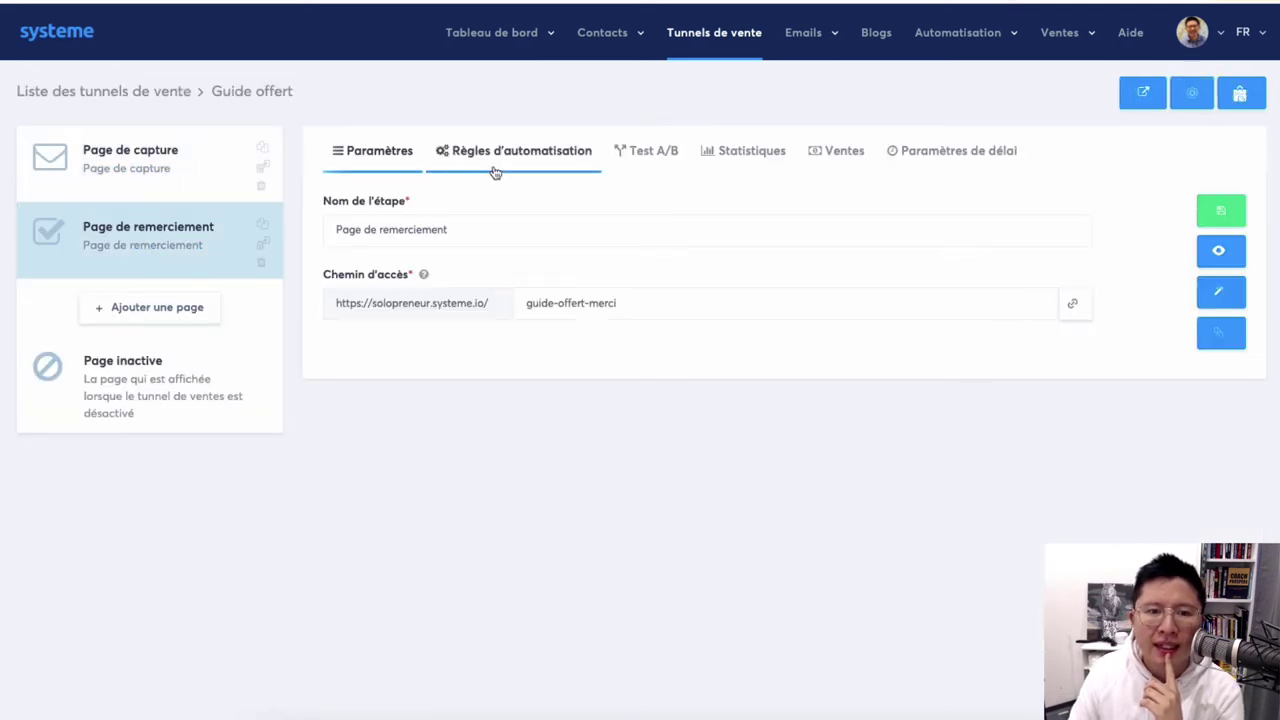
click(529, 160)
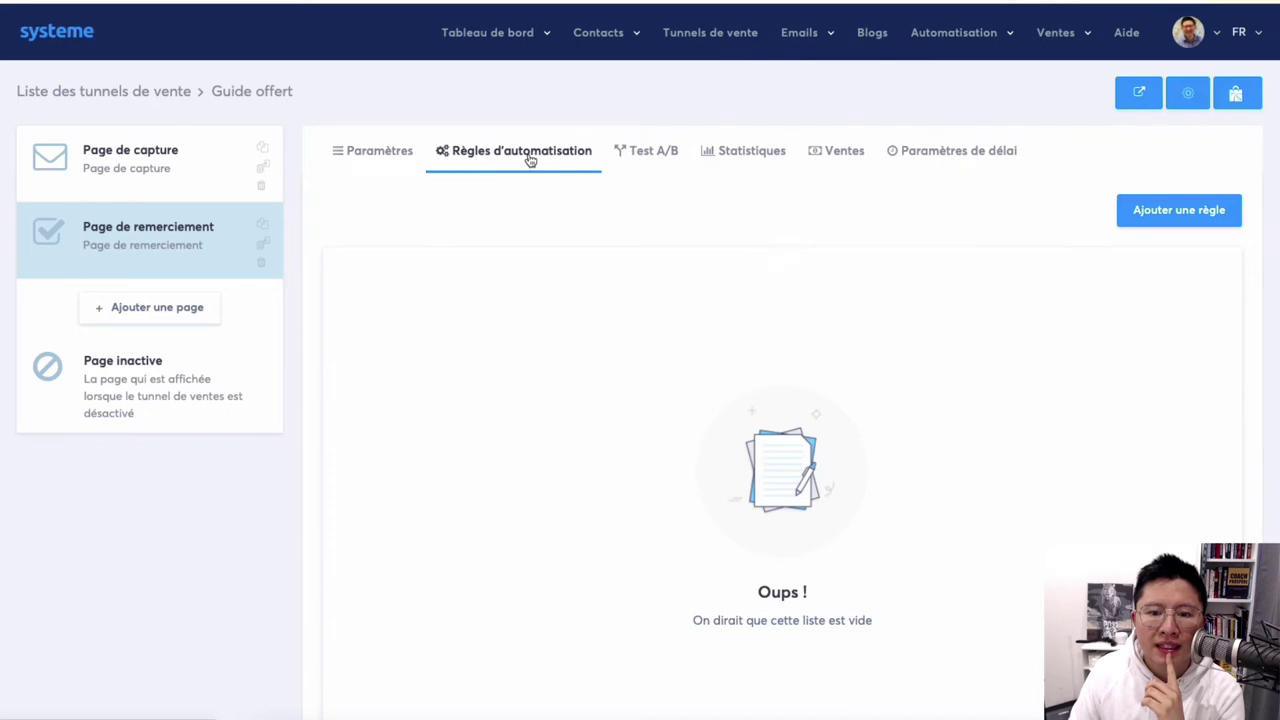
Add an opt-in rule that subscribes contacts to the 'Guide offert' campaign, and save it.
click(1194, 210)
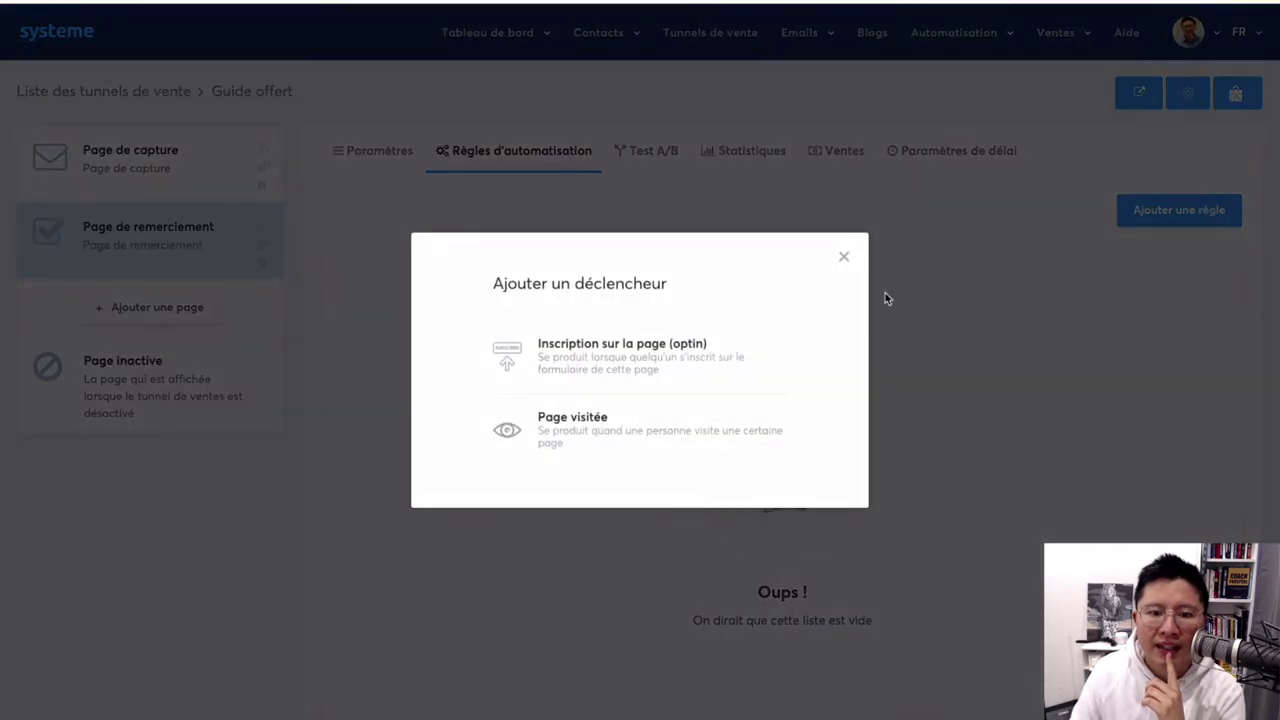
click(625, 355)
click(975, 233)
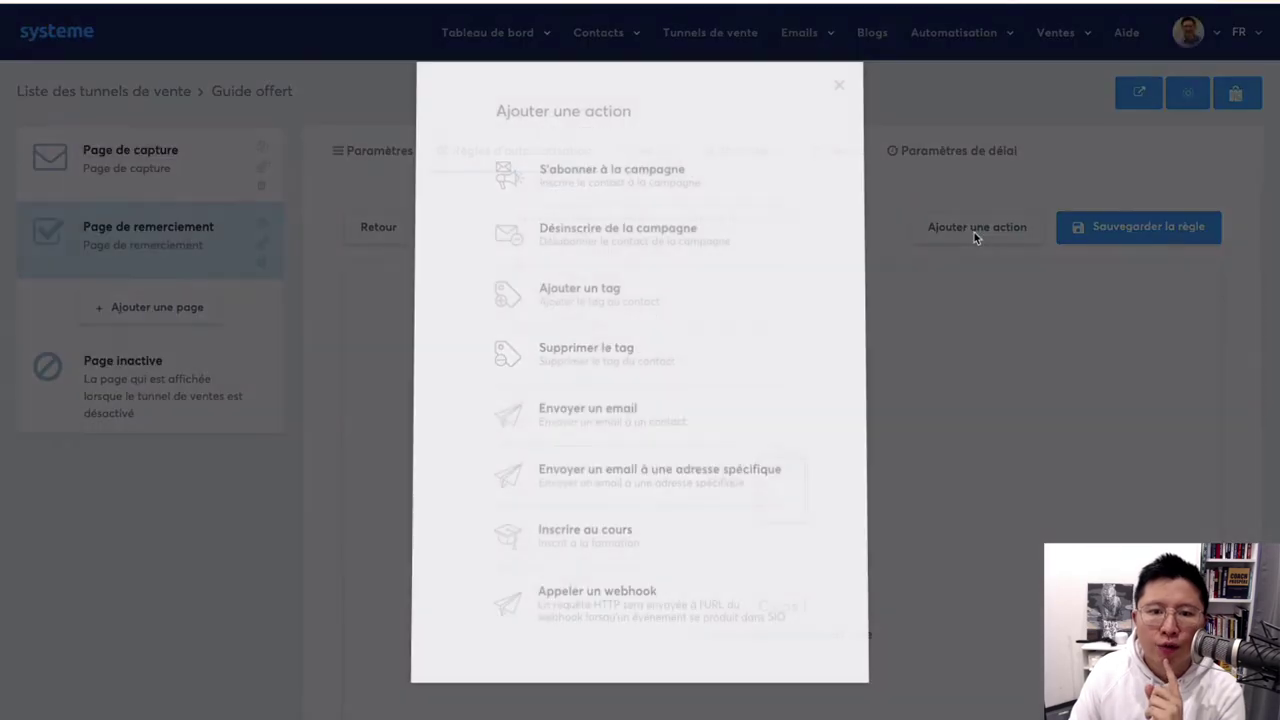
click(640, 178)
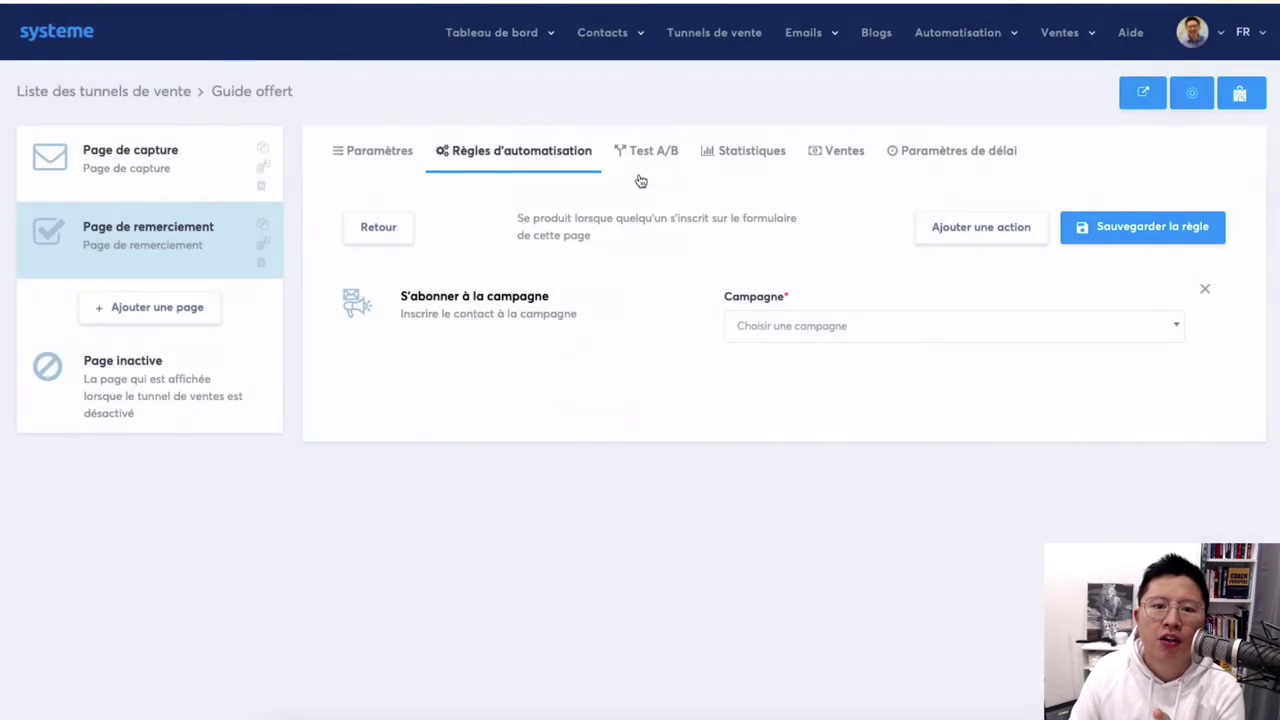
click(808, 330)
scroll(806, 435, down, 3)
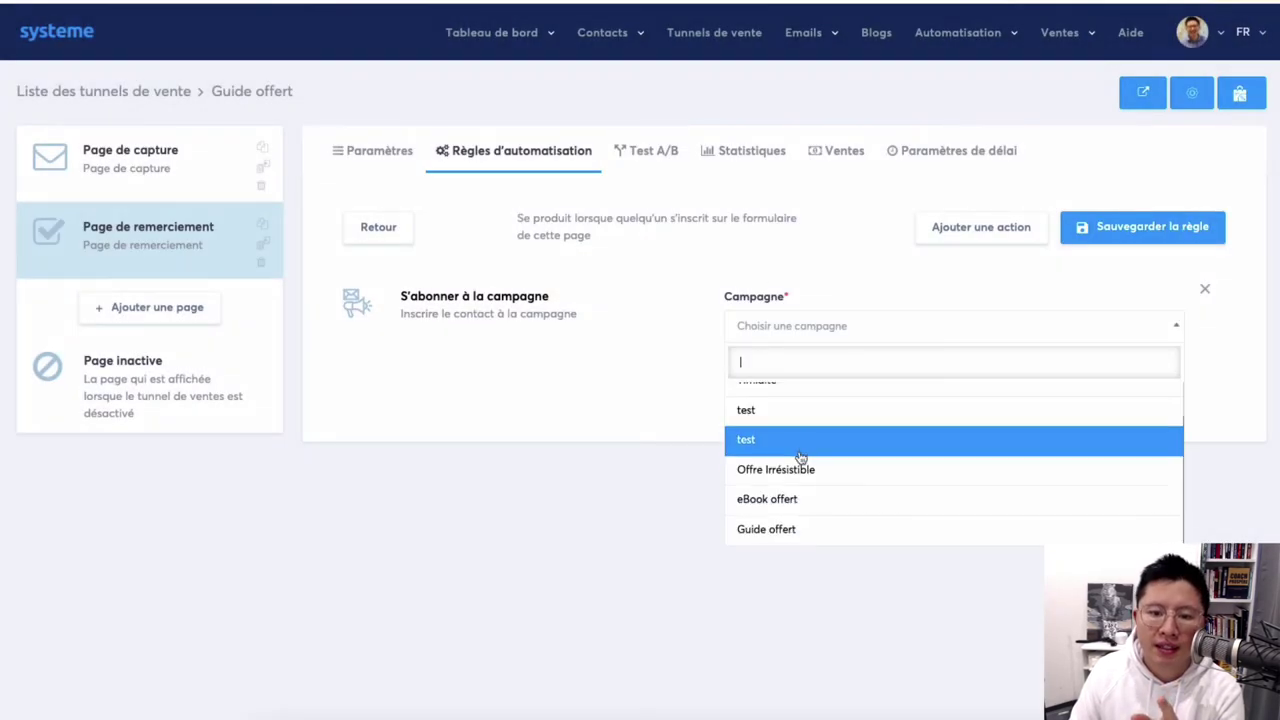
click(793, 538)
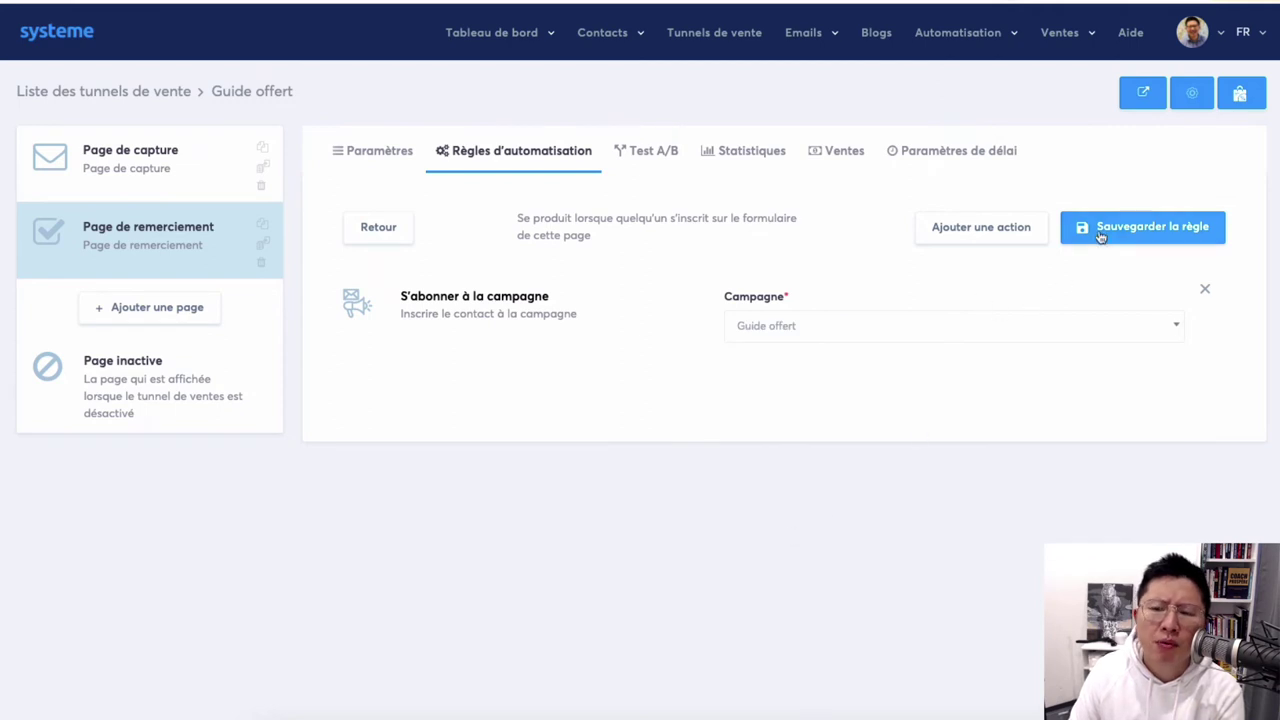
click(1100, 233)
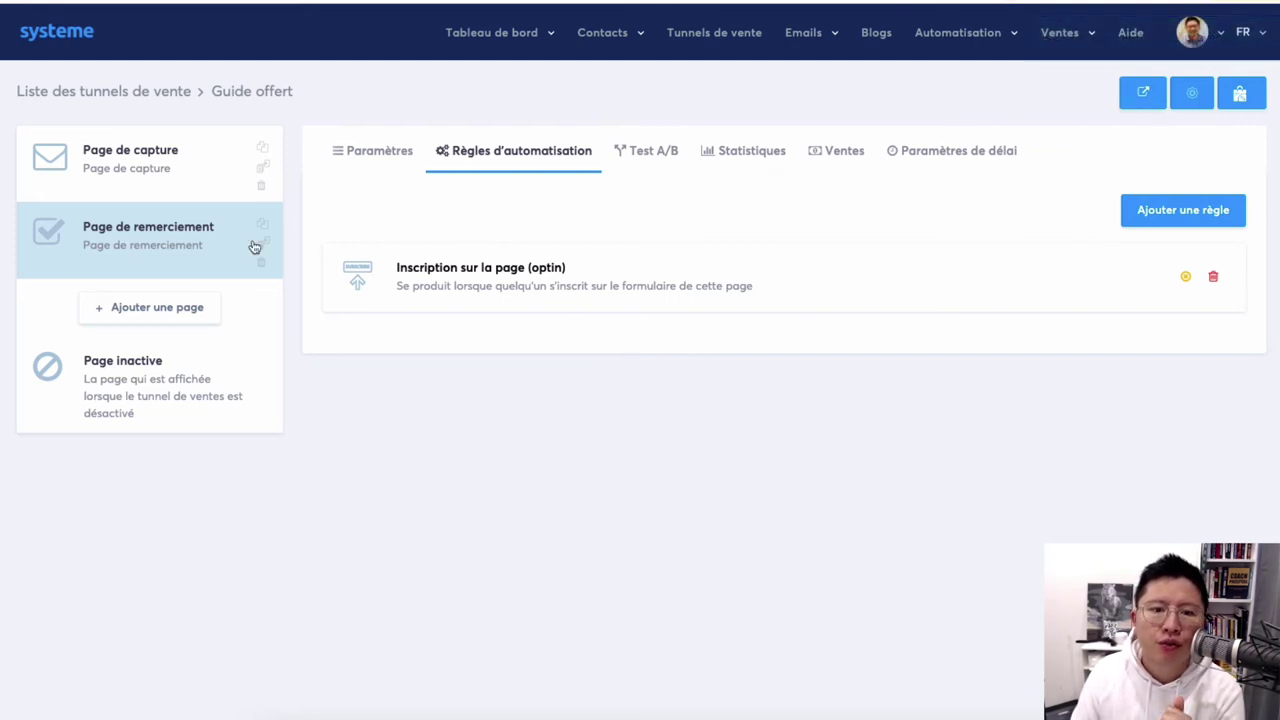
Open the live funnel and submit the signup form with a test first name and e-mail.
click(1146, 94)
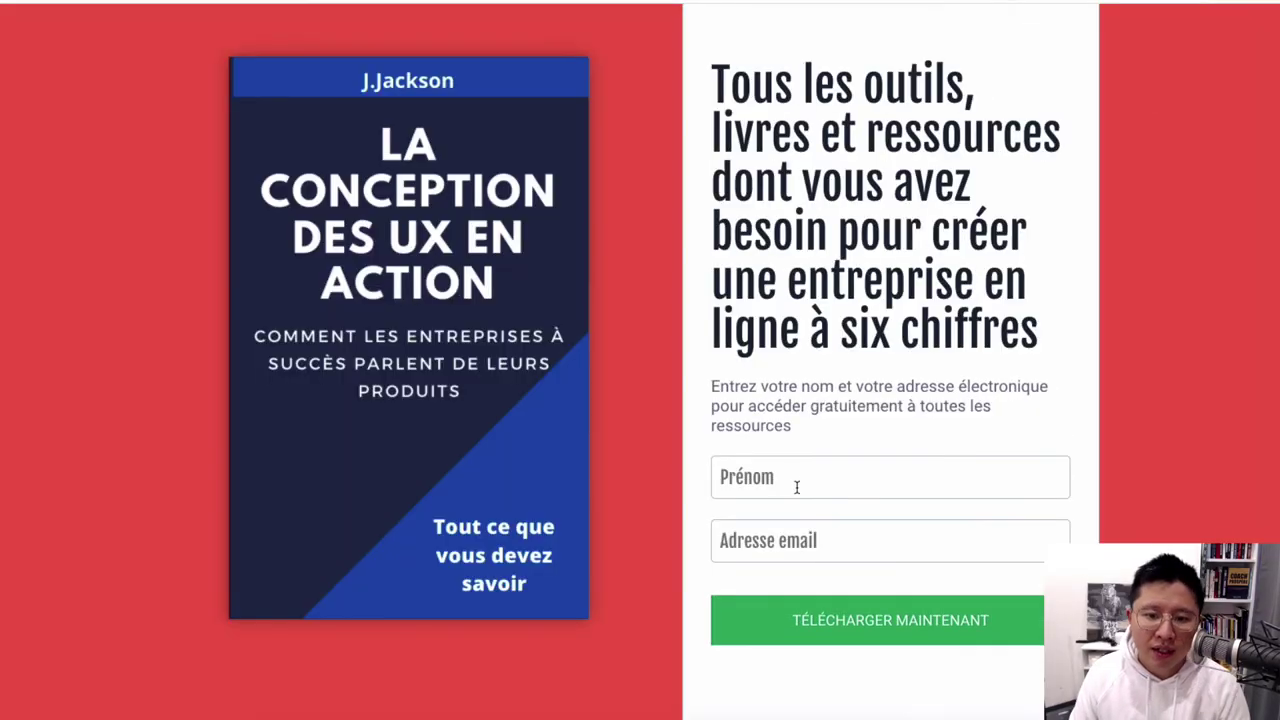
click(797, 487)
text(testtest)
click(796, 537)
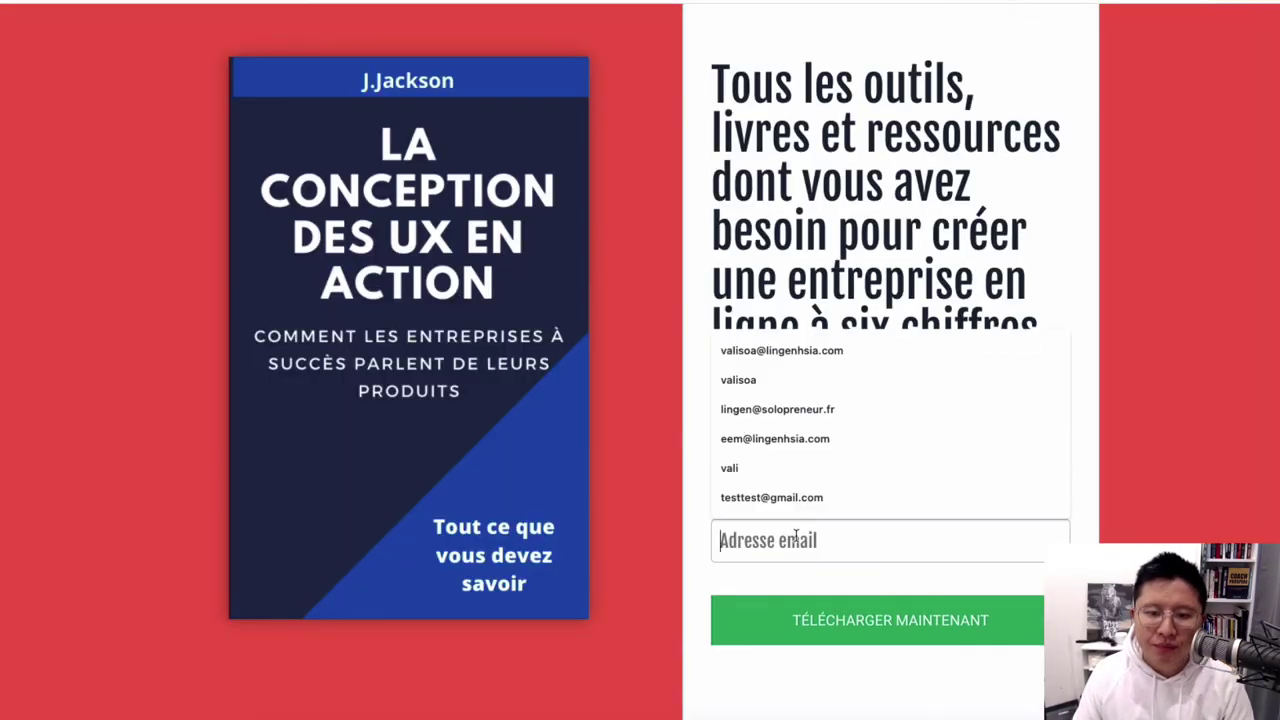
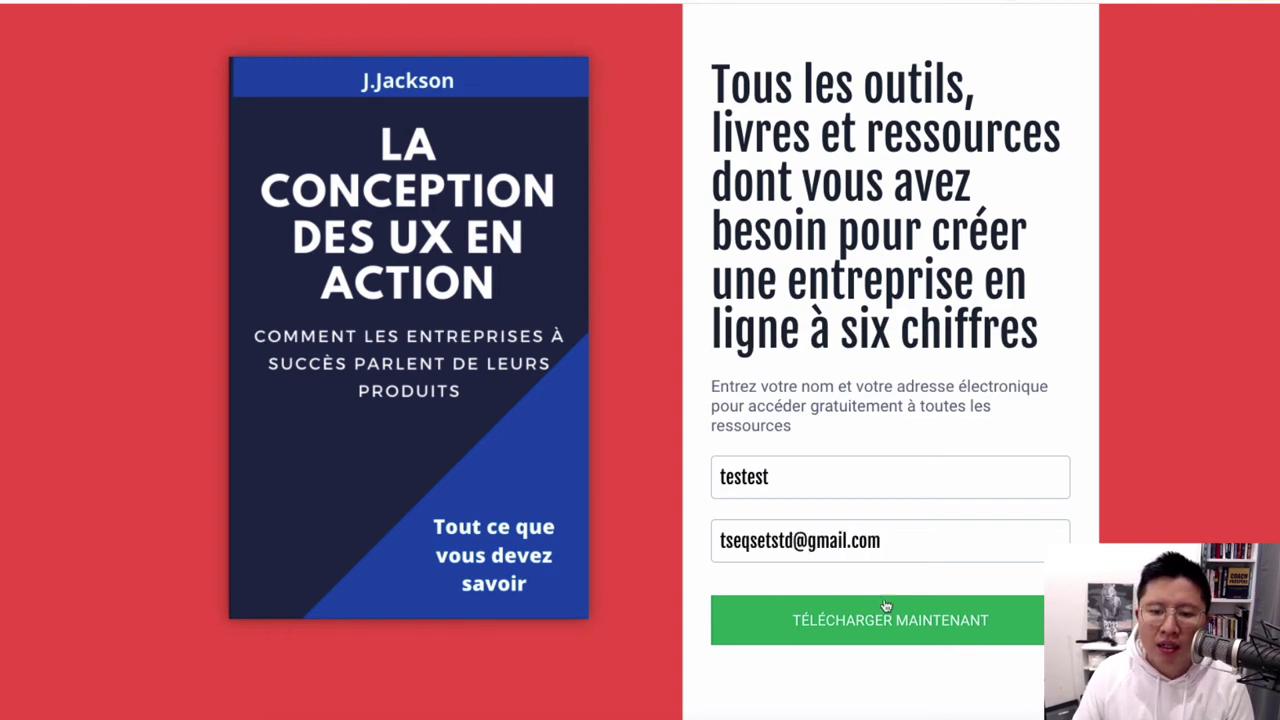
click(885, 606)
Correct the rejected e-mail address and resubmit the signup form.
click(770, 540)
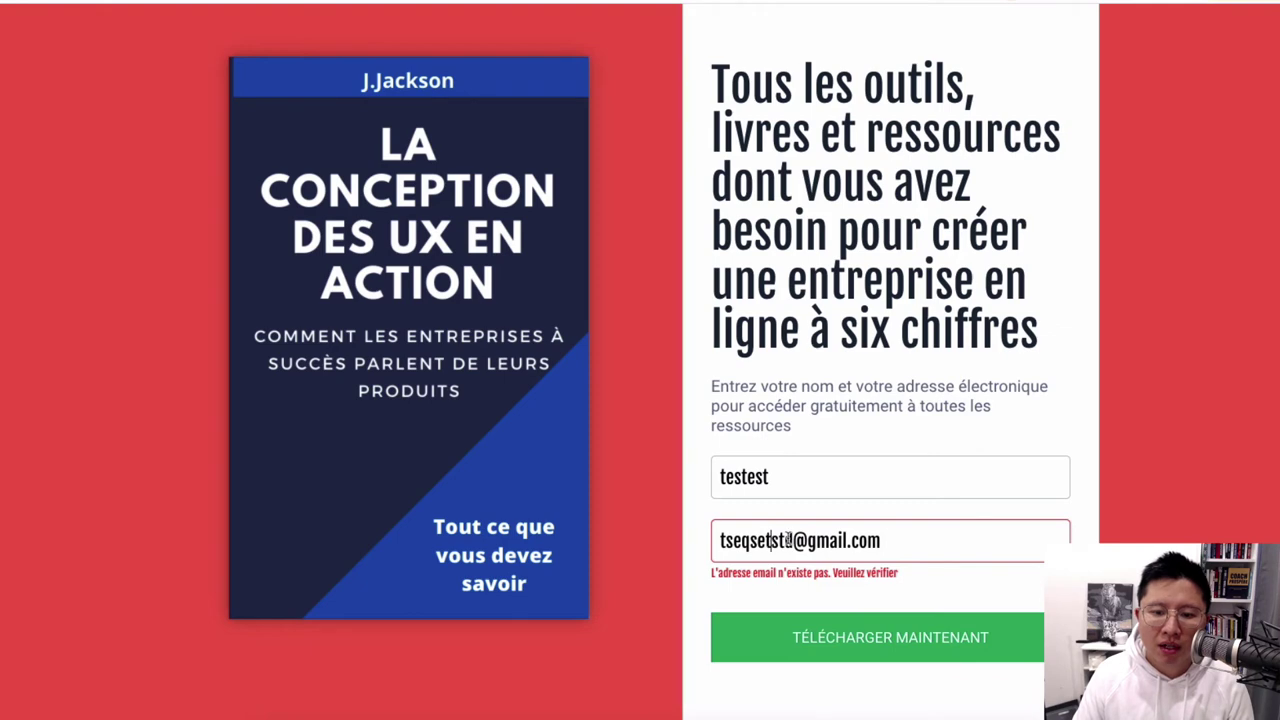
drag(787, 540, 700, 538)
text(testtest)
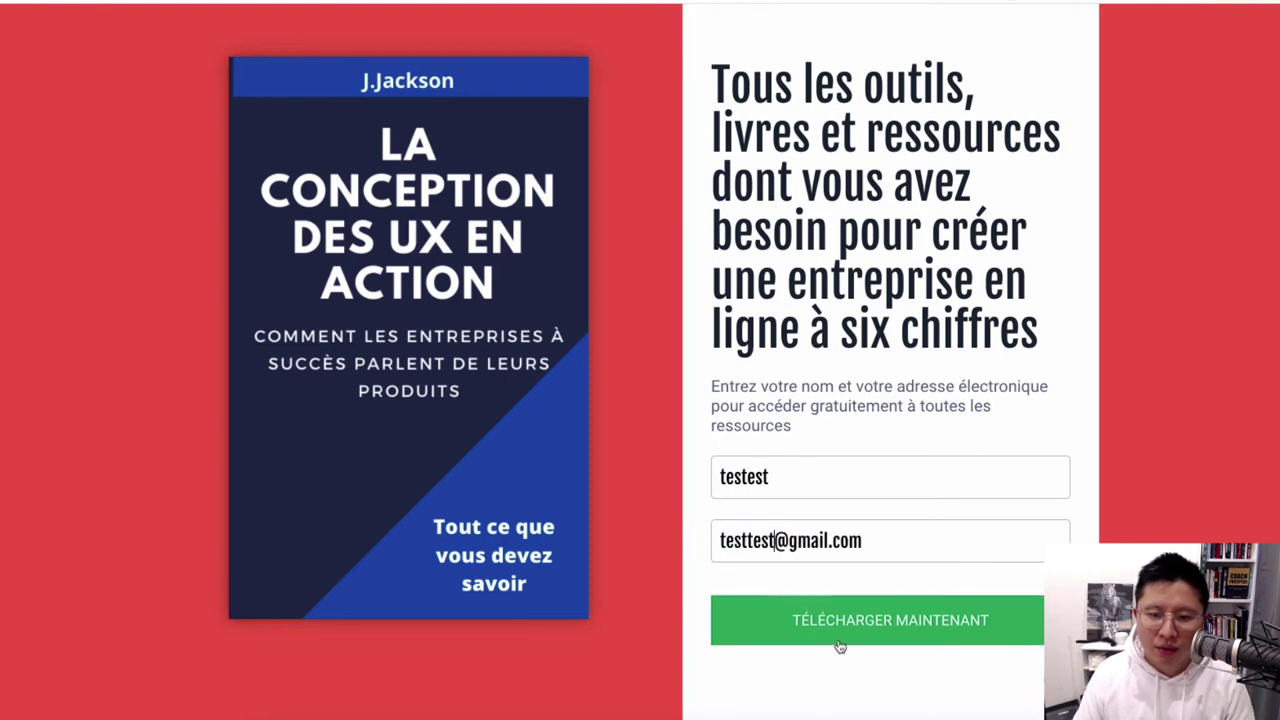
click(840, 645)
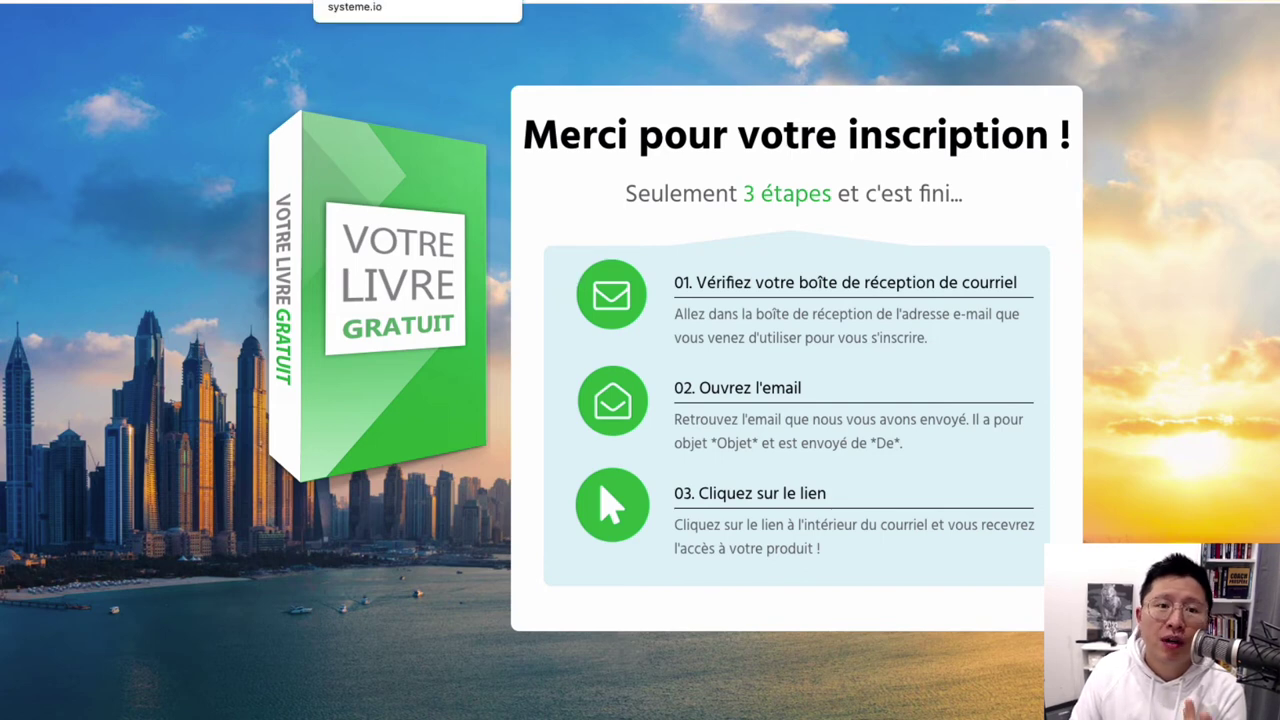
Return to the funnel editor tab showing the automation rules.
click(417, 2)
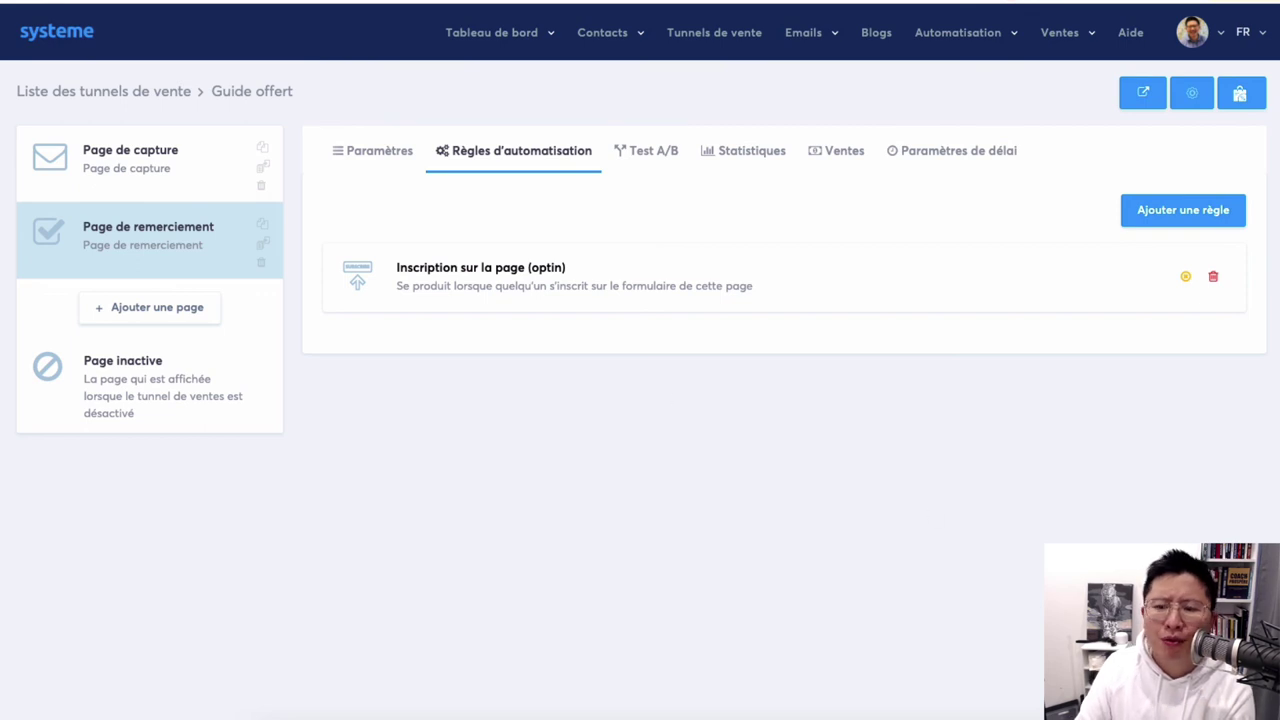
click(1235, 675)
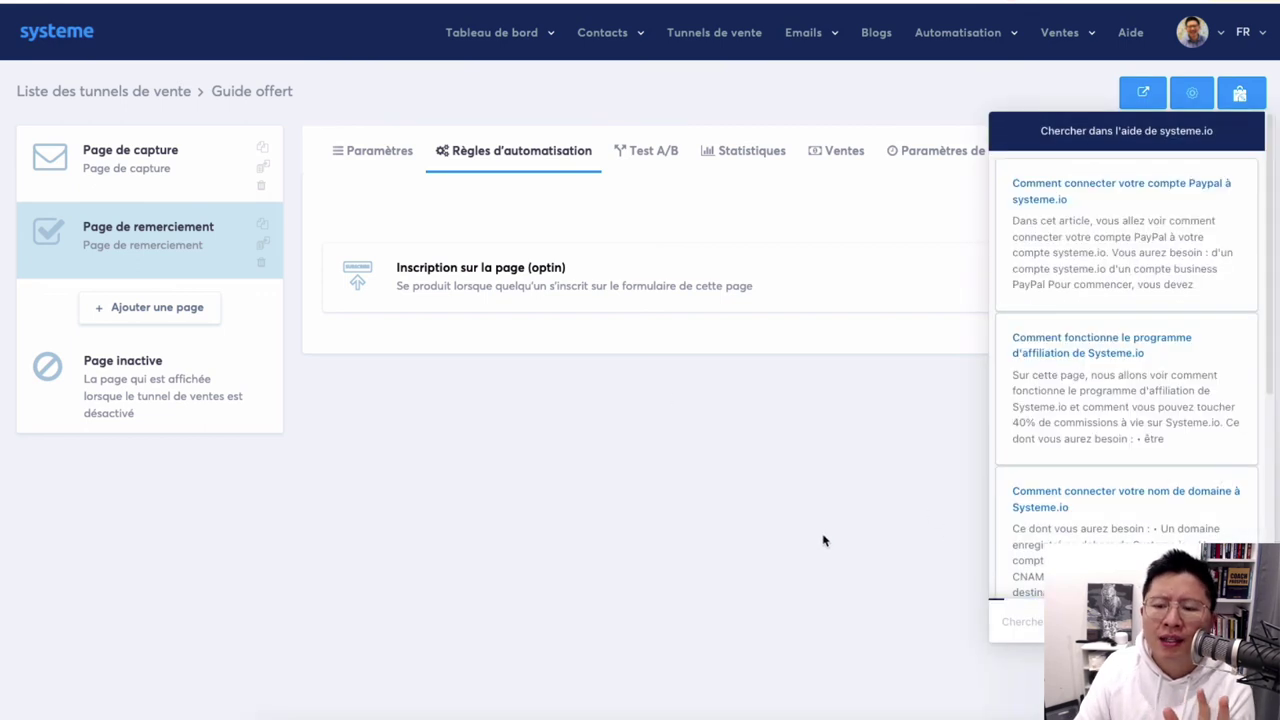
click(845, 585)
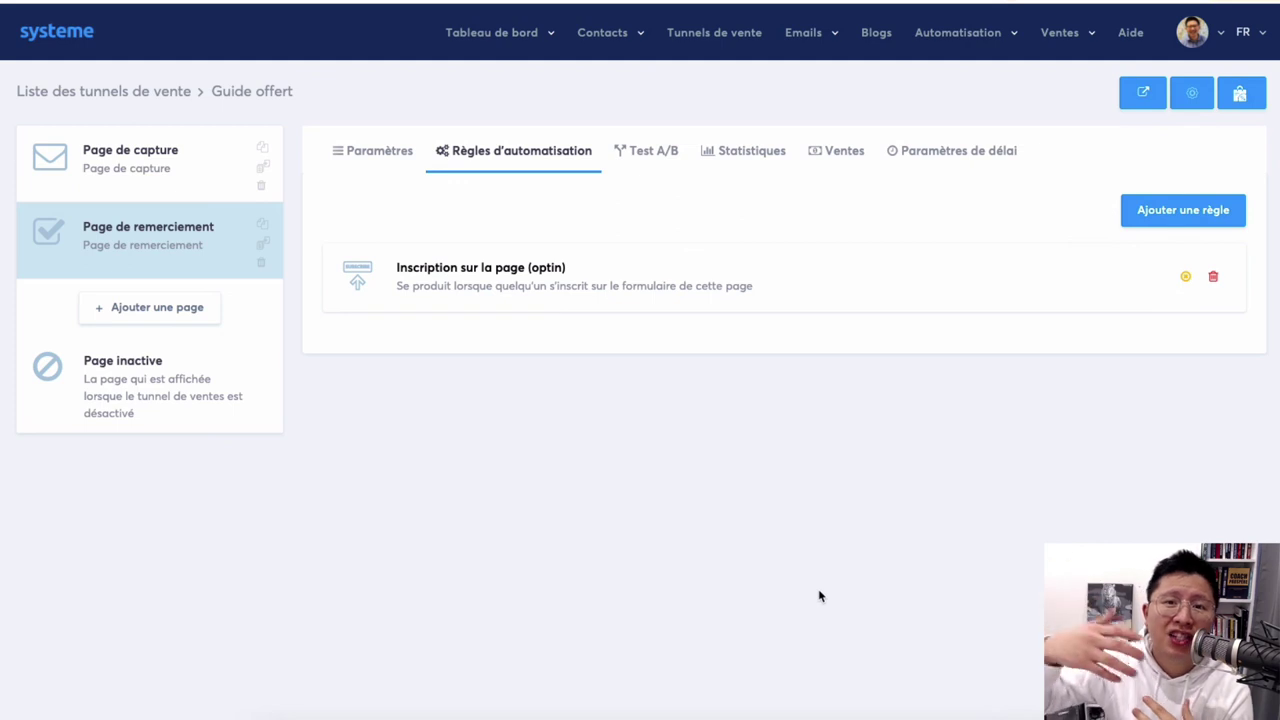